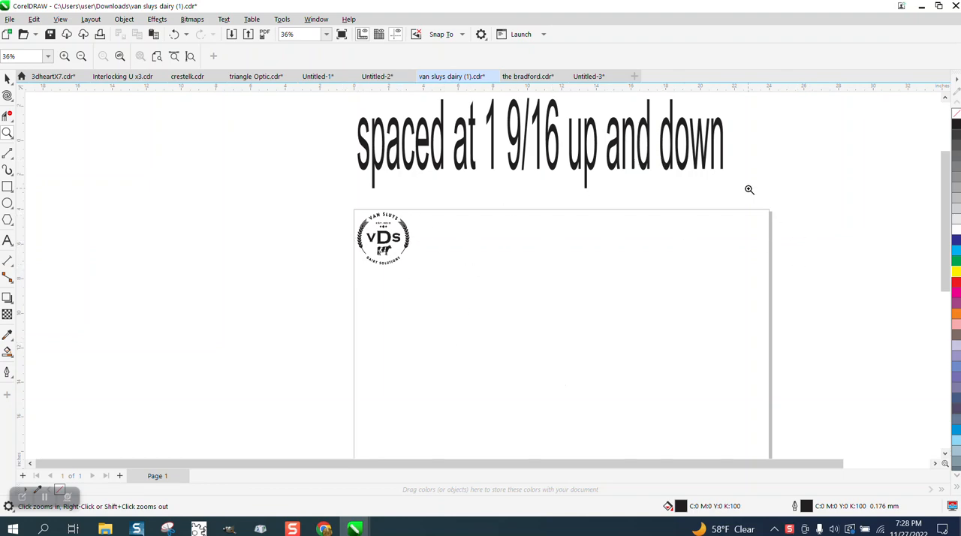
Select everything in the seemingly blank page area below the logo to reveal hidden stray objects
{"action": "scroll", "coordinate": [488, 164], "scroll_direction": "down", "scroll_amount": 1}
{"action": "left_click_drag", "start_coordinate": [401, 197], "coordinate": [502, 251]}
{"action": "scroll", "coordinate": [439, 192], "scroll_direction": "down", "scroll_amount": 3}
{"action": "scroll", "coordinate": [433, 203], "scroll_direction": "down", "scroll_amount": 2}
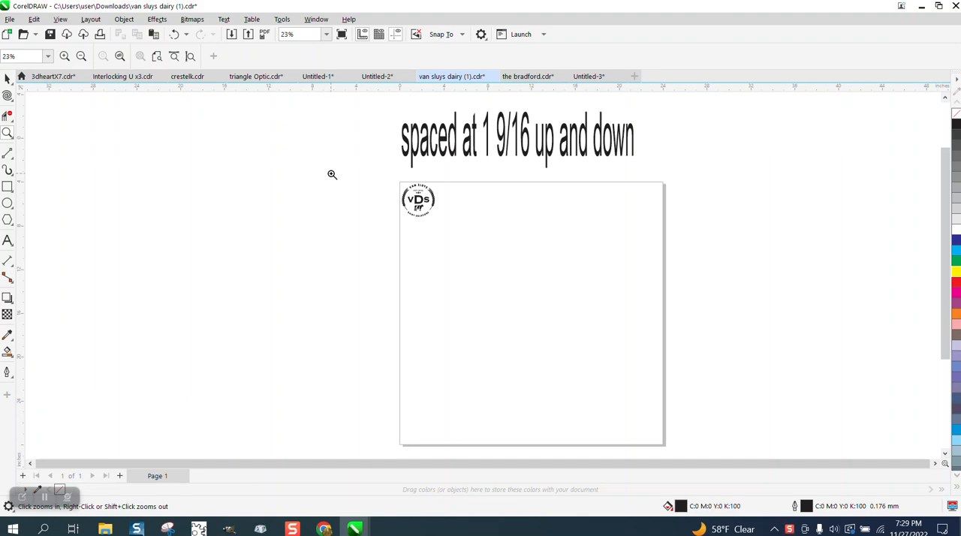
{"action": "scroll", "coordinate": [258, 177], "scroll_direction": "up", "scroll_amount": 1}
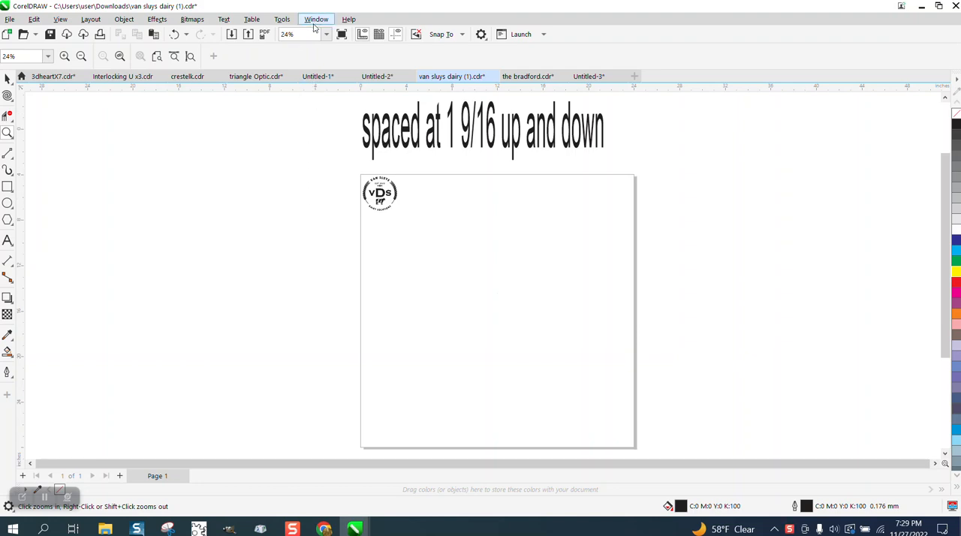
{"action": "left_click", "coordinate": [8, 79]}
{"action": "scroll", "coordinate": [255, 211], "scroll_direction": "down", "scroll_amount": 2}
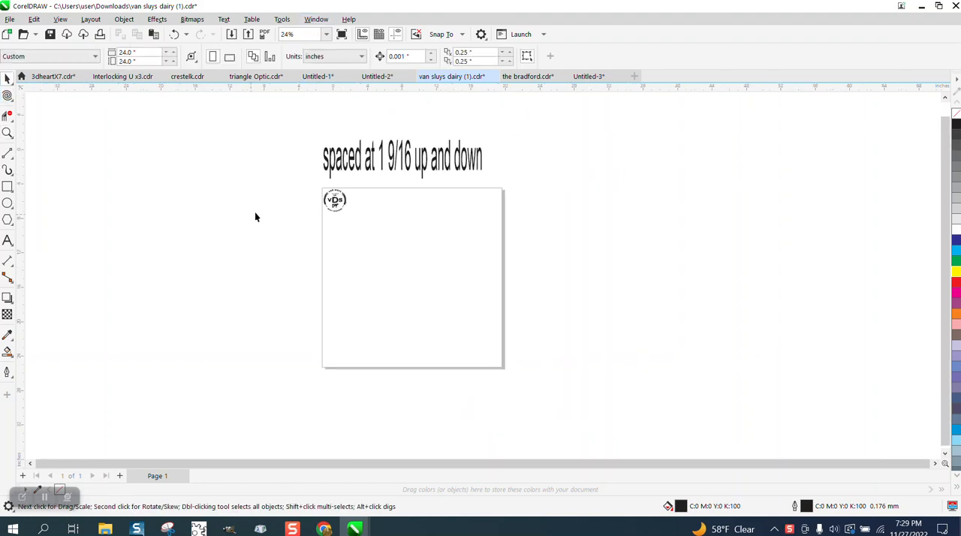
{"action": "left_click_drag", "start_coordinate": [257, 224], "coordinate": [606, 392]}
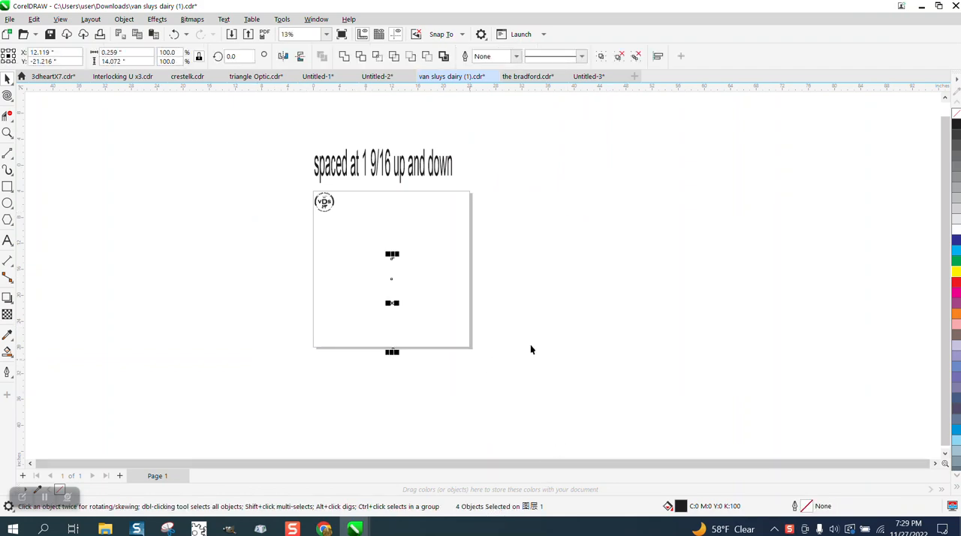
Examine one of the tiny stray logo copies near the page's centre up close and select it
{"action": "left_click", "coordinate": [7, 132]}
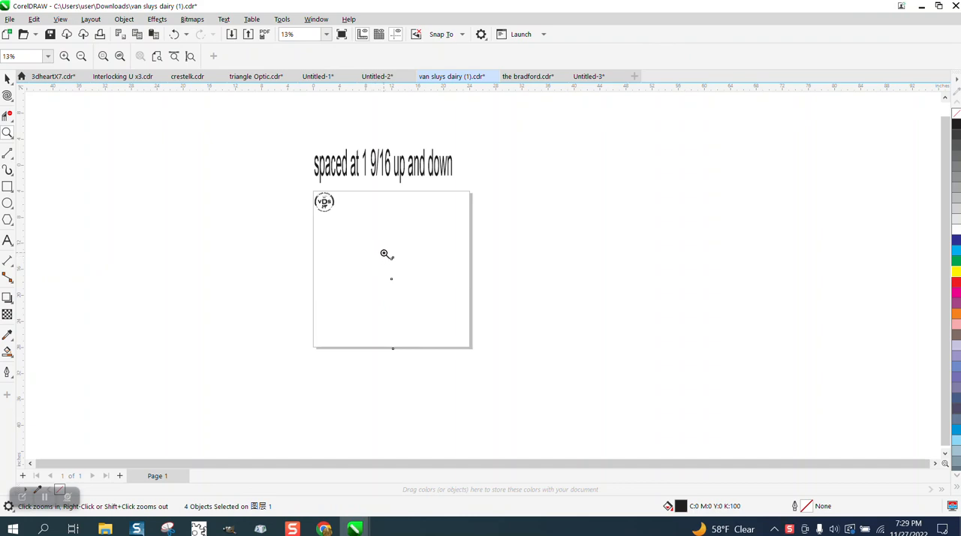
{"action": "left_click_drag", "start_coordinate": [386, 253], "coordinate": [414, 315]}
{"action": "left_click_drag", "start_coordinate": [409, 280], "coordinate": [522, 349]}
{"action": "left_click_drag", "start_coordinate": [364, 166], "coordinate": [516, 258]}
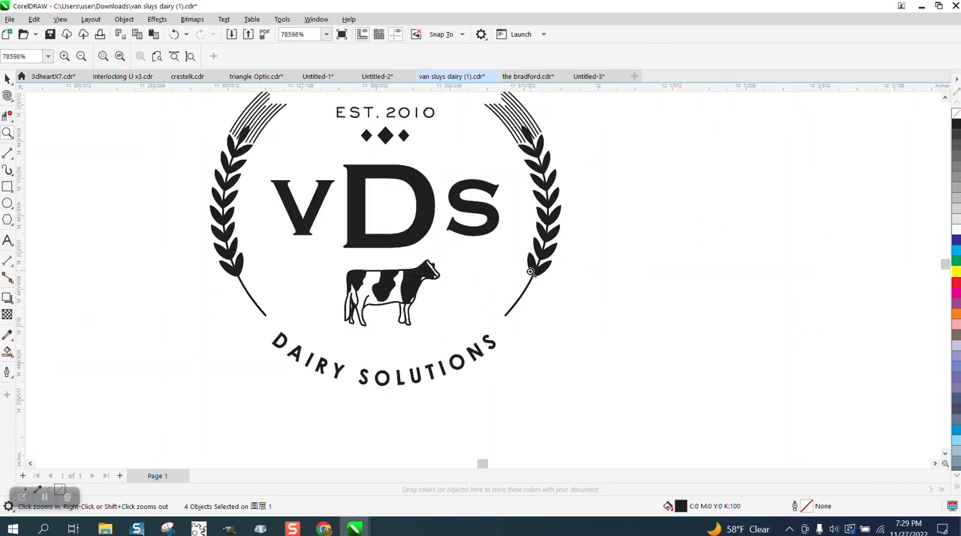
{"action": "right_click", "coordinate": [497, 302]}
{"action": "left_click", "coordinate": [8, 78]}
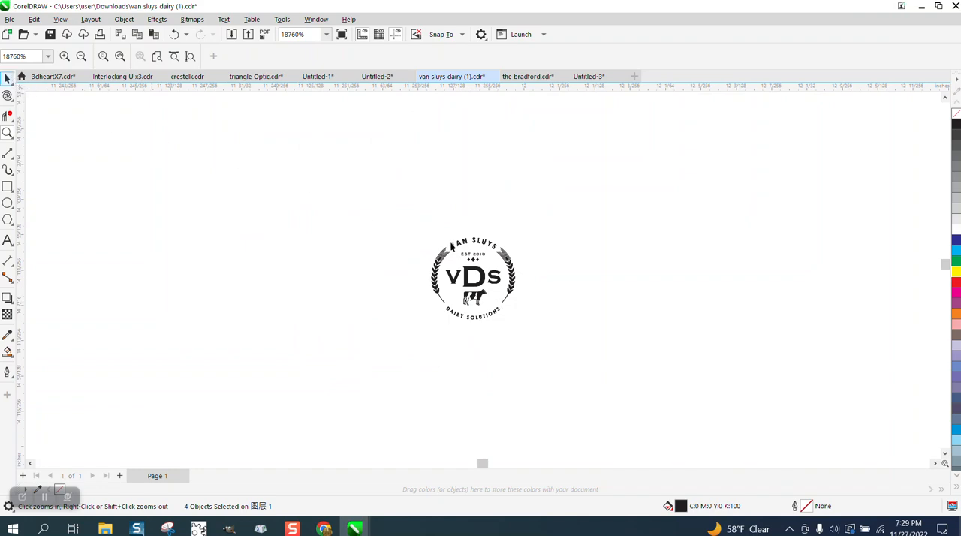
{"action": "left_click", "coordinate": [512, 267]}
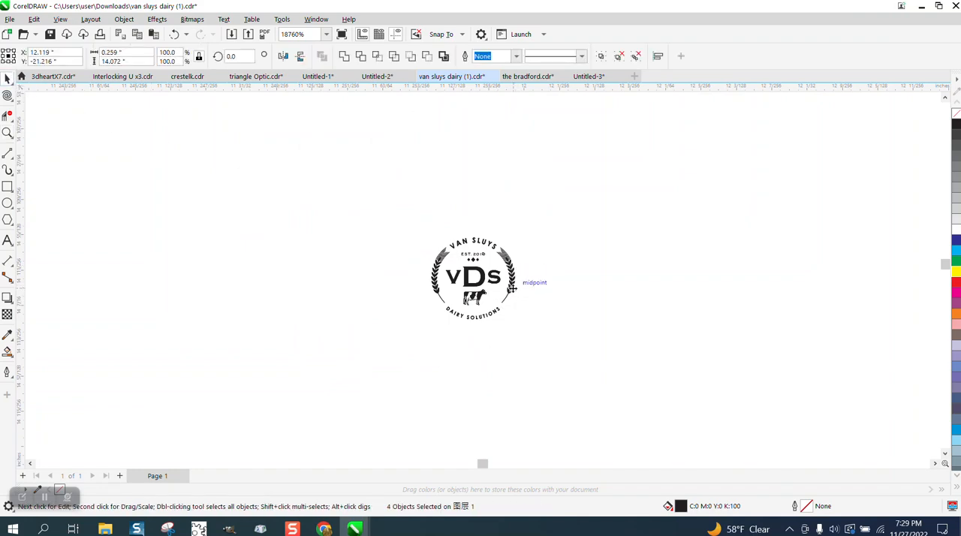
{"action": "scroll", "coordinate": [562, 290], "scroll_direction": "down", "scroll_amount": 1}
{"action": "scroll", "coordinate": [564, 296], "scroll_direction": "down", "scroll_amount": 1}
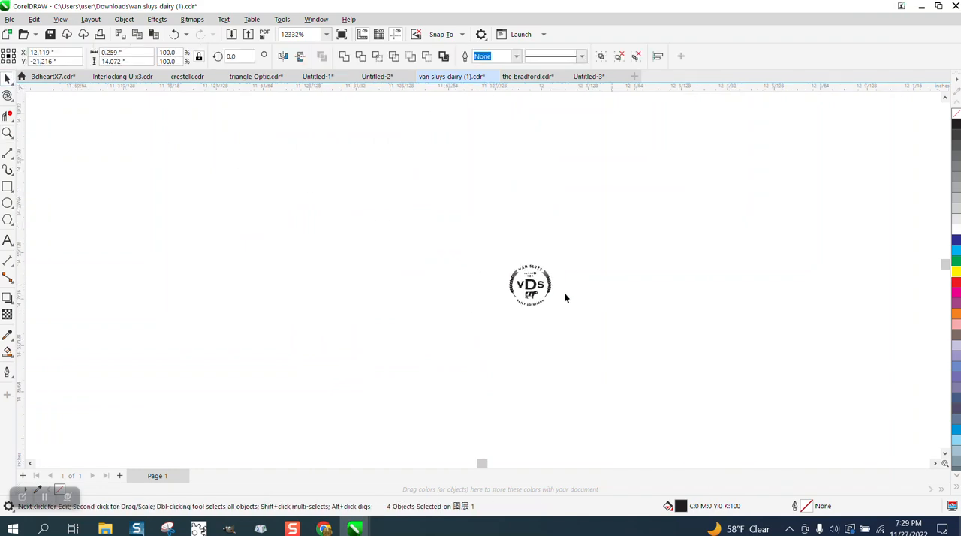
{"action": "scroll", "coordinate": [526, 289], "scroll_direction": "down", "scroll_amount": 1}
{"action": "left_click", "coordinate": [245, 240]}
{"action": "left_click", "coordinate": [516, 285]}
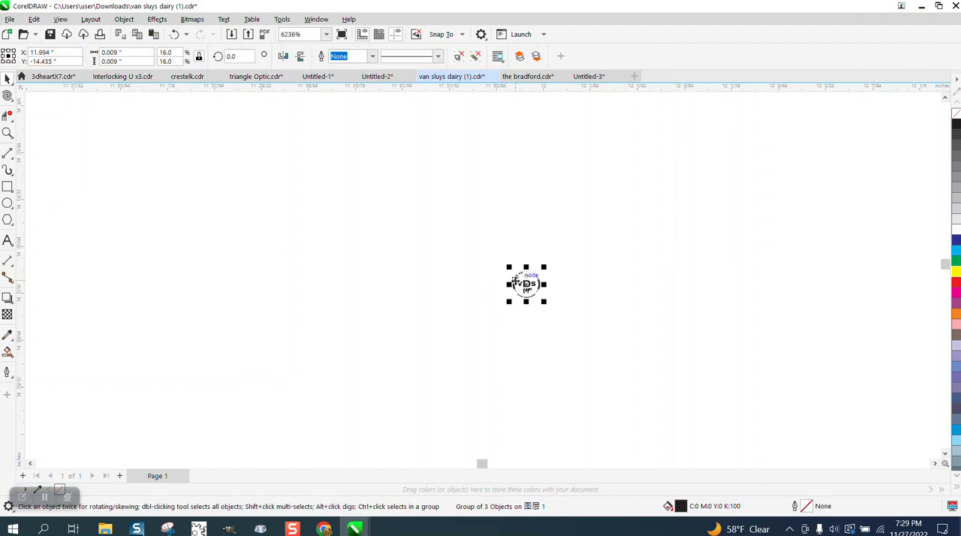
{"action": "scroll", "coordinate": [238, 222], "scroll_direction": "down", "scroll_amount": 3}
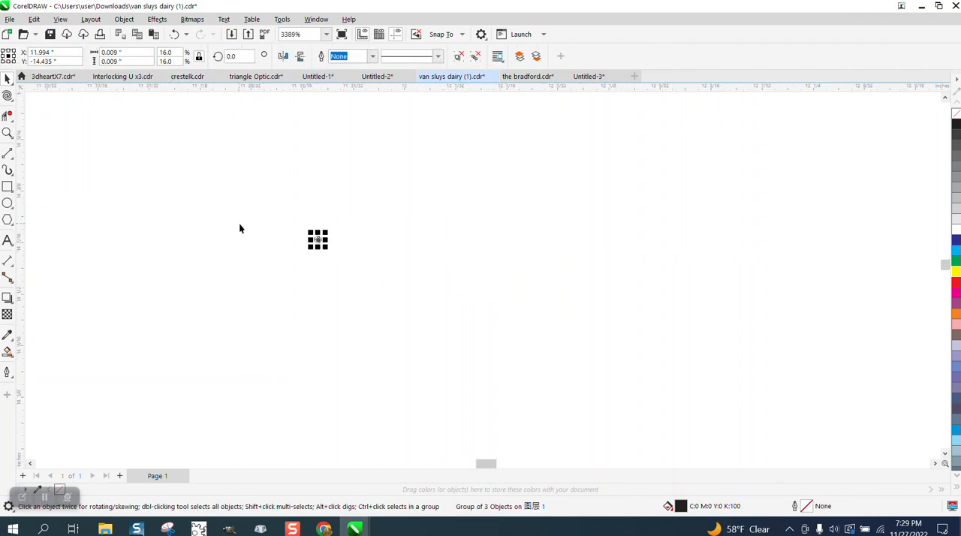
{"action": "scroll", "coordinate": [397, 270], "scroll_direction": "down", "scroll_amount": 3}
{"action": "scroll", "coordinate": [398, 275], "scroll_direction": "down", "scroll_amount": 4}
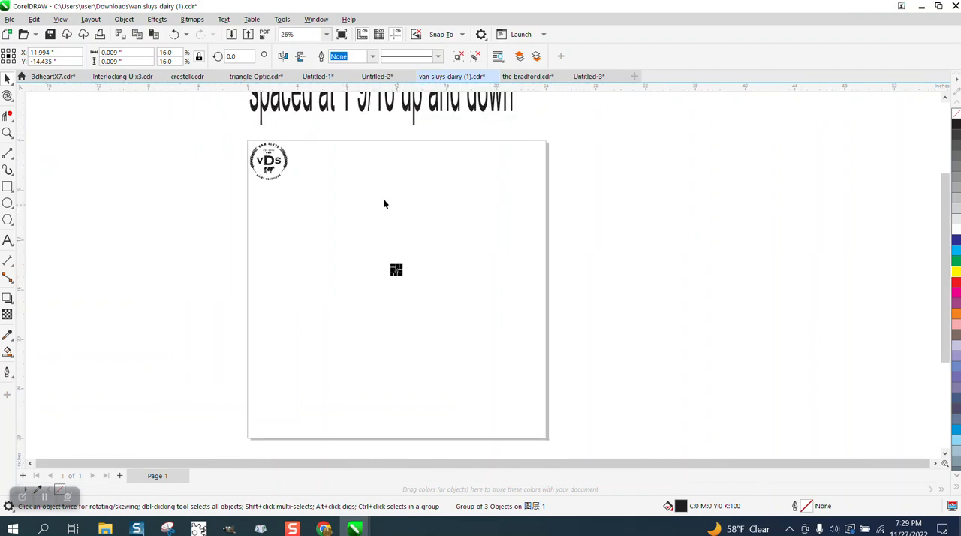
Open the Objects docker and select the full-size logo to identify its entry in the object list
{"action": "left_click", "coordinate": [316, 19]}
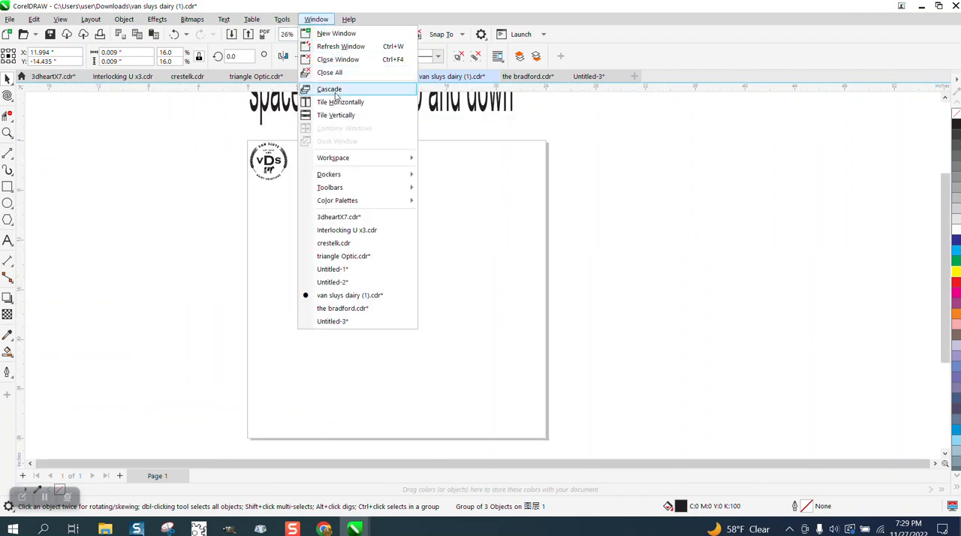
{"action": "mouse_move", "coordinate": [338, 177]}
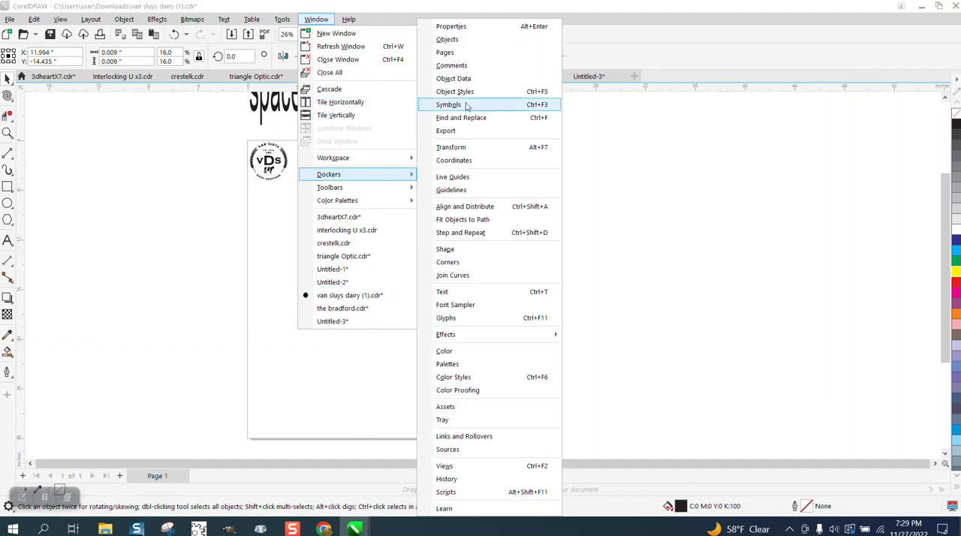
{"action": "left_click", "coordinate": [447, 39]}
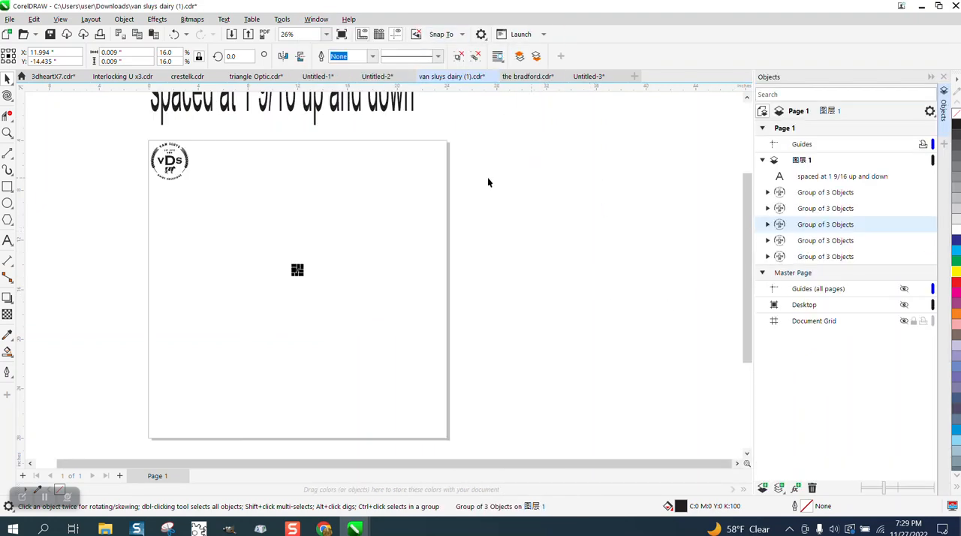
{"action": "left_click", "coordinate": [177, 167]}
{"action": "left_click", "coordinate": [172, 161]}
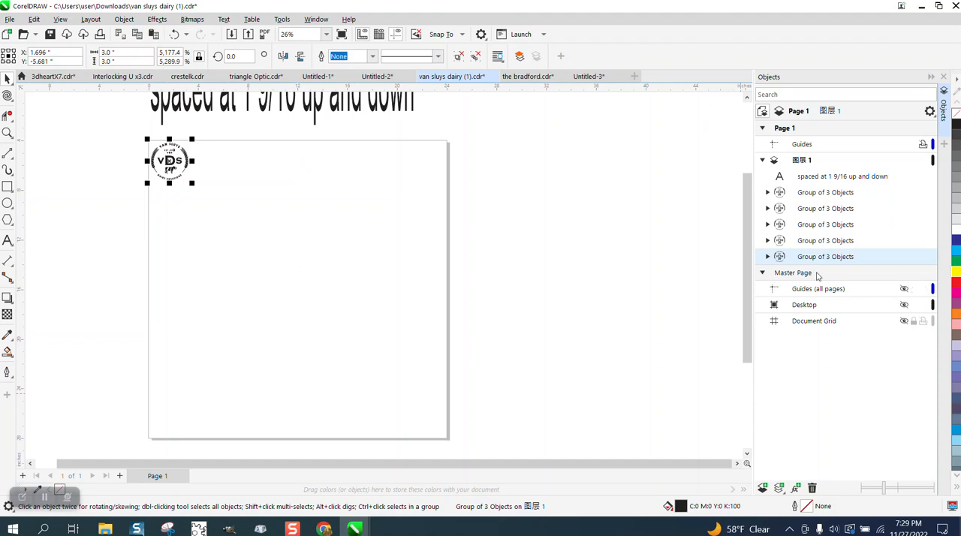
Delete the four tiny stray logo groups, keeping only the full-size logo and the text
{"action": "mouse_move", "coordinate": [813, 262]}
{"action": "left_click", "coordinate": [791, 195]}
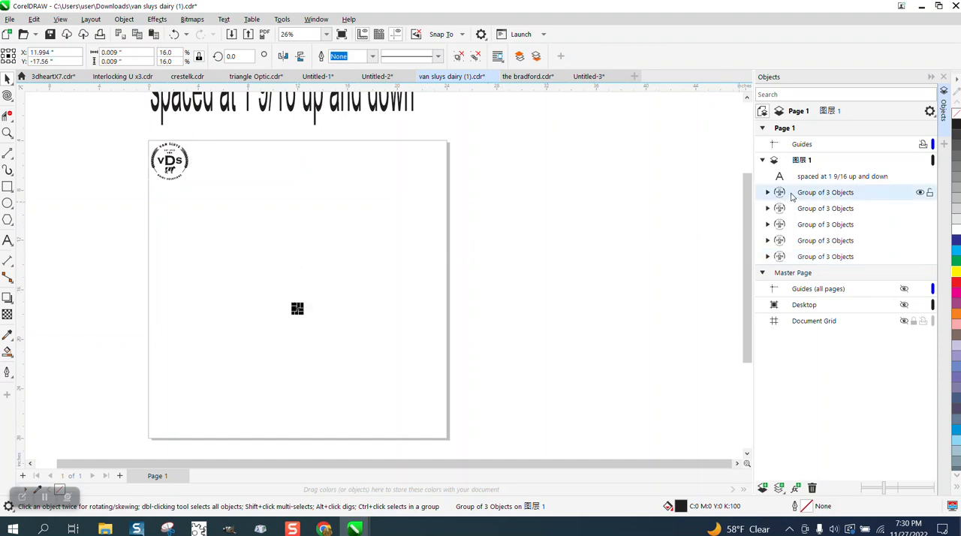
{"action": "left_click", "coordinate": [816, 241], "text": "shift"}
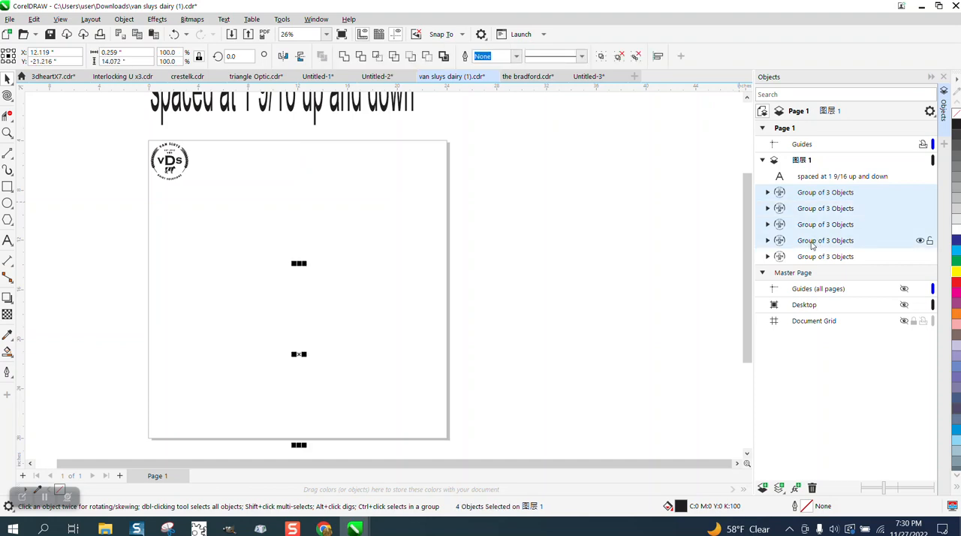
{"action": "key", "text": "Delete"}
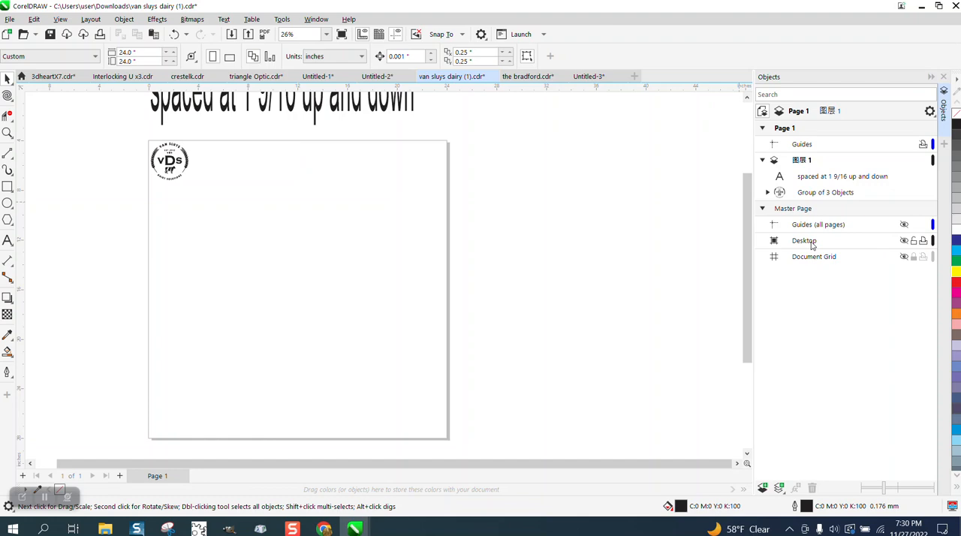
Ungroup the remaining full-size logo on the page one level
{"action": "key", "text": "F4"}
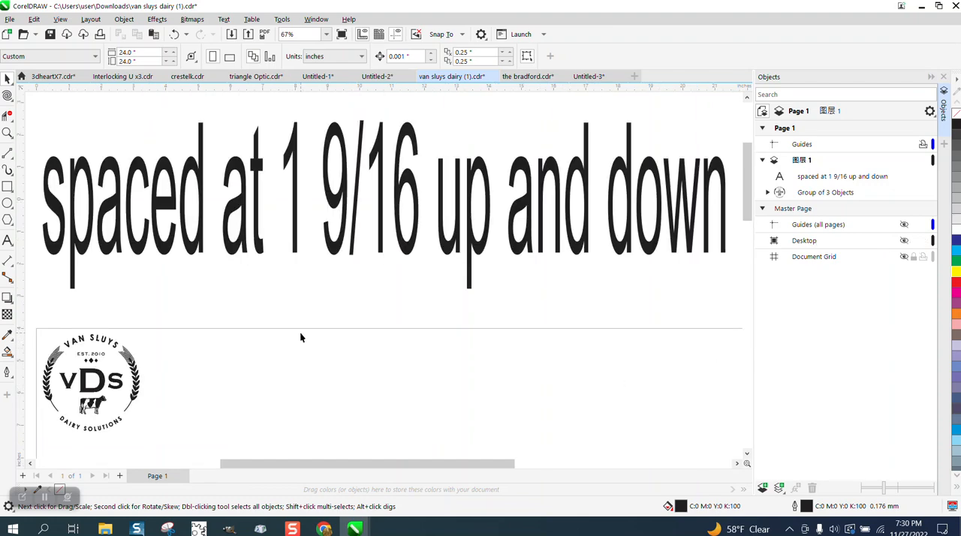
{"action": "left_click", "coordinate": [8, 134]}
{"action": "scroll", "coordinate": [225, 360], "scroll_direction": "down", "scroll_amount": 2}
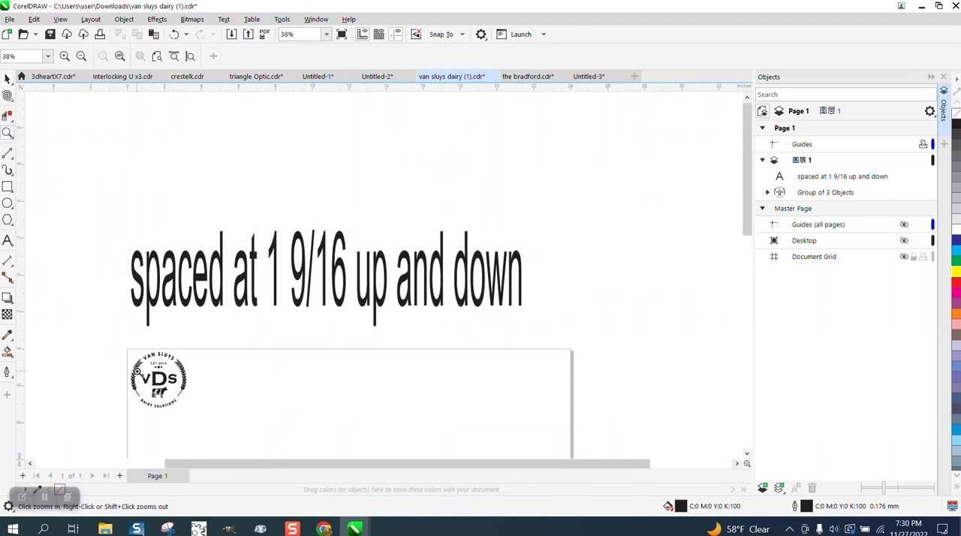
{"action": "left_click_drag", "start_coordinate": [114, 347], "coordinate": [275, 424]}
{"action": "left_click", "coordinate": [7, 78]}
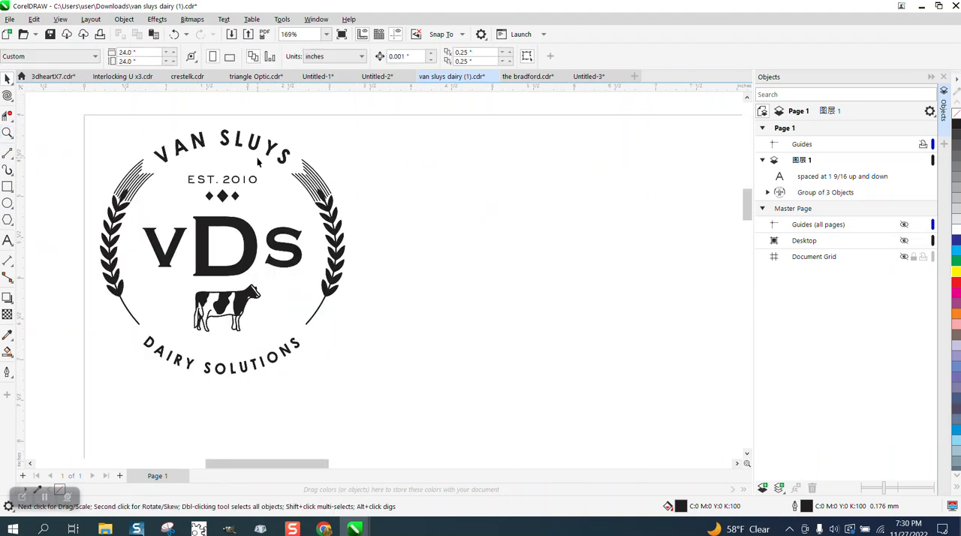
{"action": "left_click", "coordinate": [298, 183]}
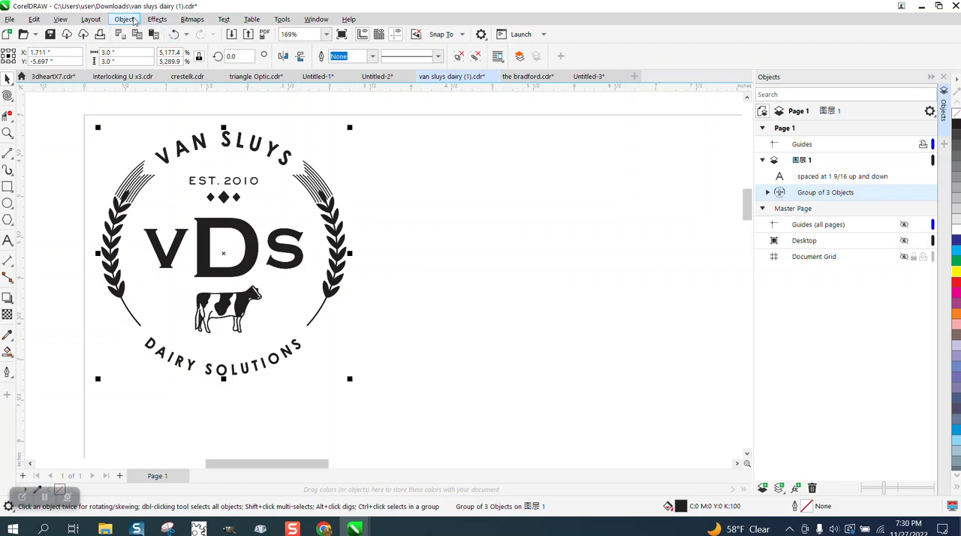
{"action": "left_click", "coordinate": [125, 20]}
{"action": "mouse_move", "coordinate": [161, 219]}
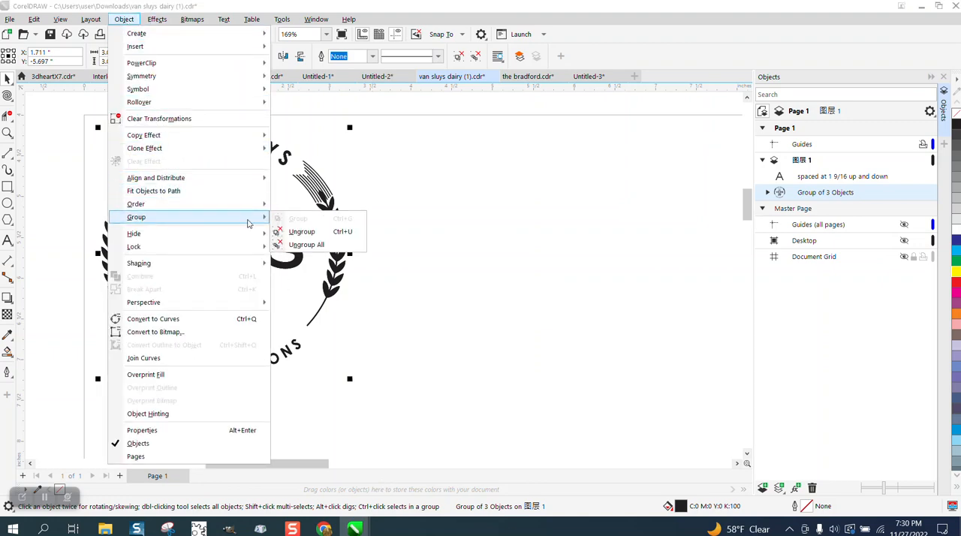
{"action": "left_click", "coordinate": [304, 232]}
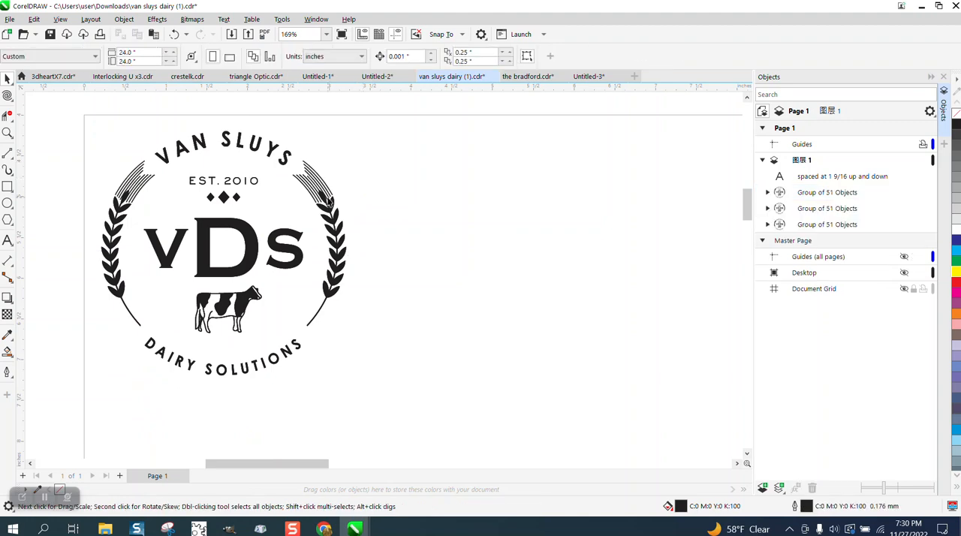
Move the three stacked logo copies apart so that they no longer overlap
{"action": "left_click_drag", "start_coordinate": [329, 203], "coordinate": [590, 198]}
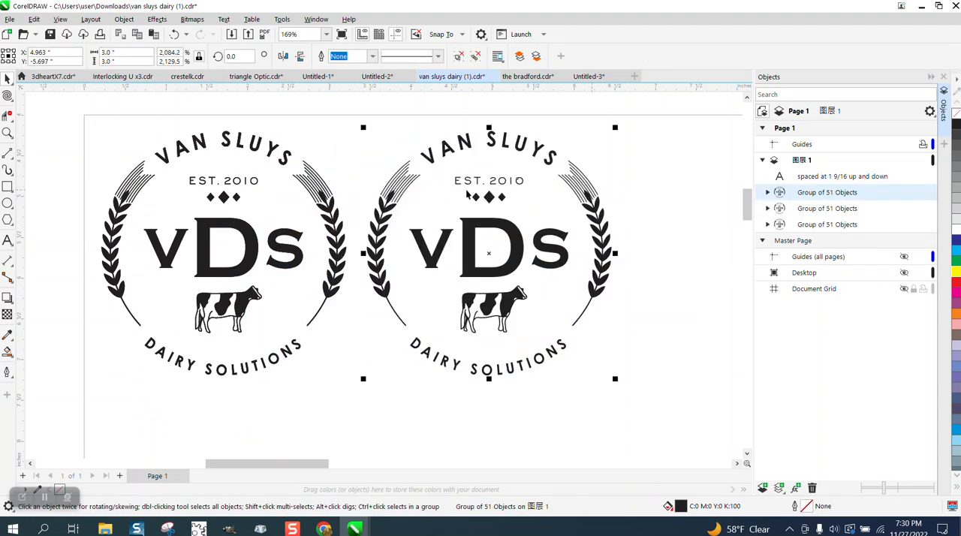
{"action": "scroll", "coordinate": [413, 165], "scroll_direction": "down", "scroll_amount": 1}
{"action": "left_click_drag", "start_coordinate": [360, 201], "coordinate": [204, 306]}
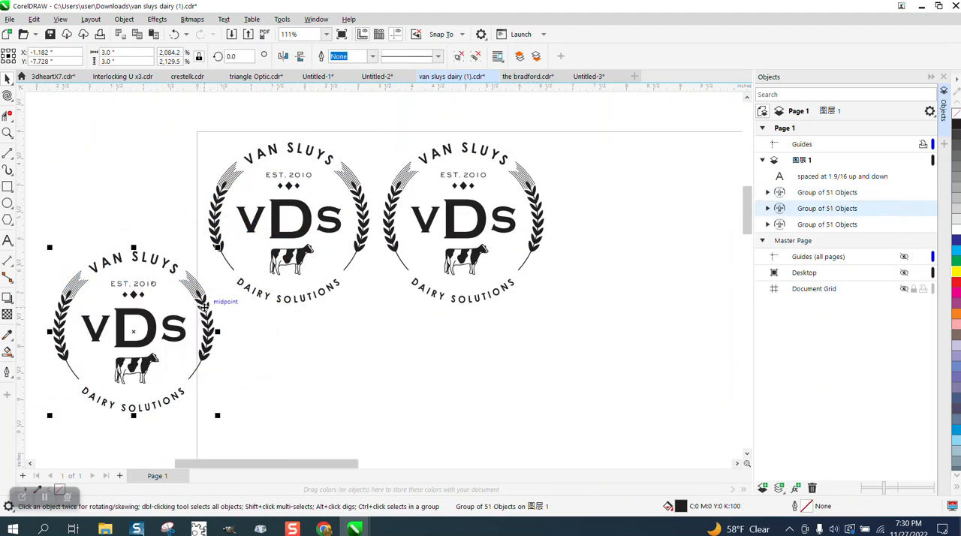
{"action": "left_click_drag", "start_coordinate": [306, 230], "coordinate": [333, 346]}
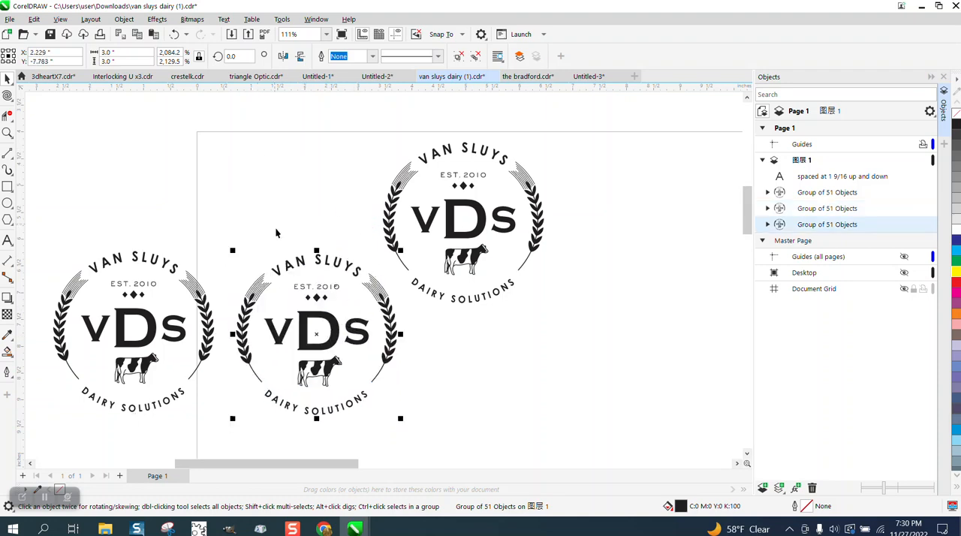
Move one logo copy back to the page's upper-left corner and delete the other two copies
{"action": "left_click", "coordinate": [462, 305]}
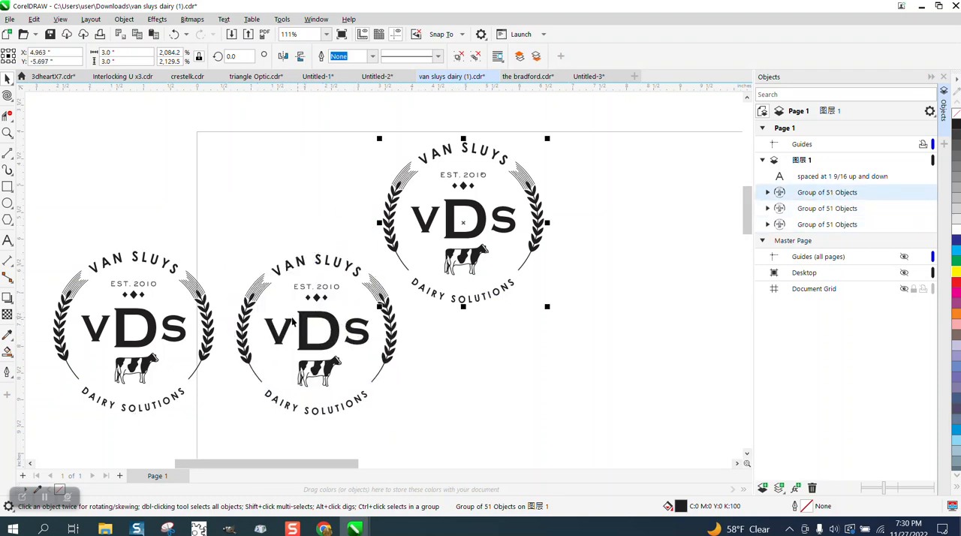
{"action": "left_click_drag", "start_coordinate": [324, 316], "coordinate": [301, 202]}
{"action": "left_click", "coordinate": [467, 254]}
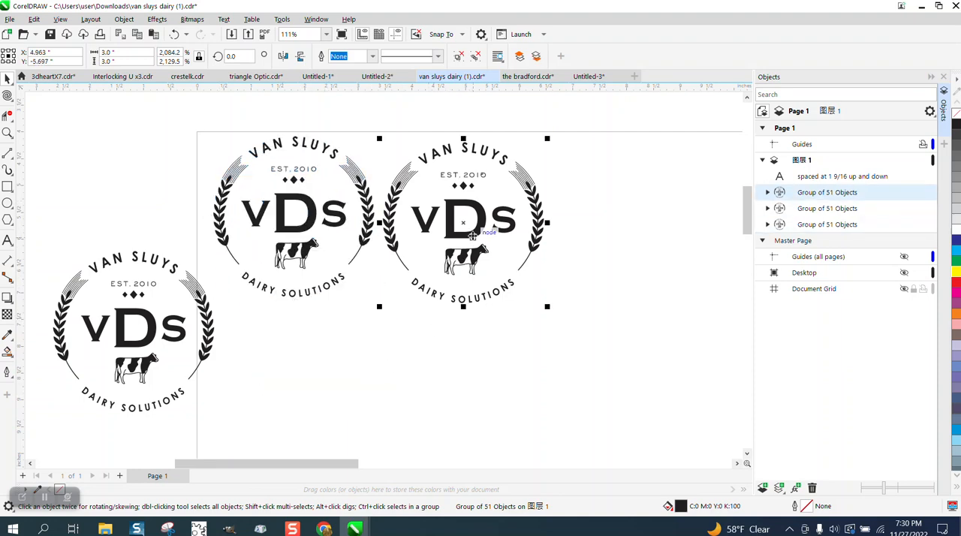
{"action": "key", "text": "Delete"}
{"action": "left_click", "coordinate": [210, 301]}
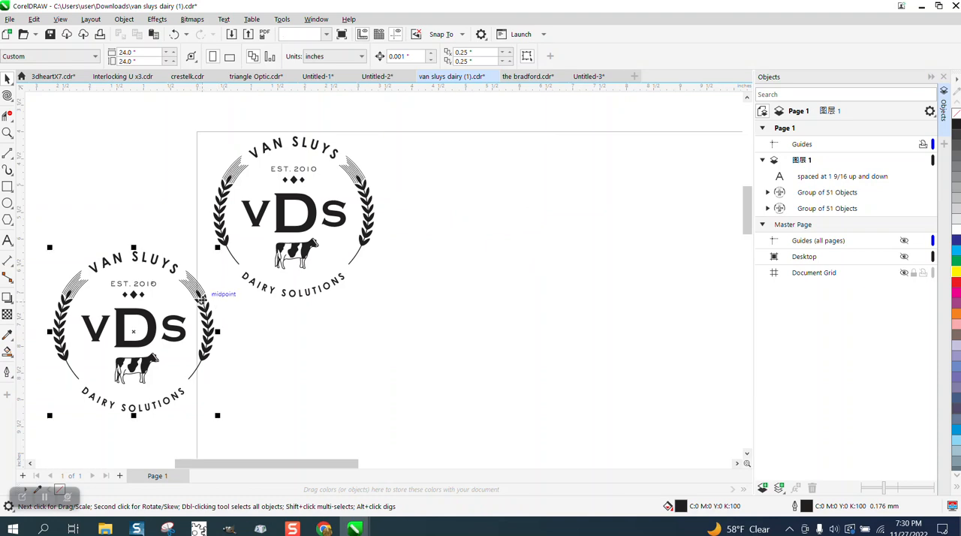
{"action": "key", "text": "Delete"}
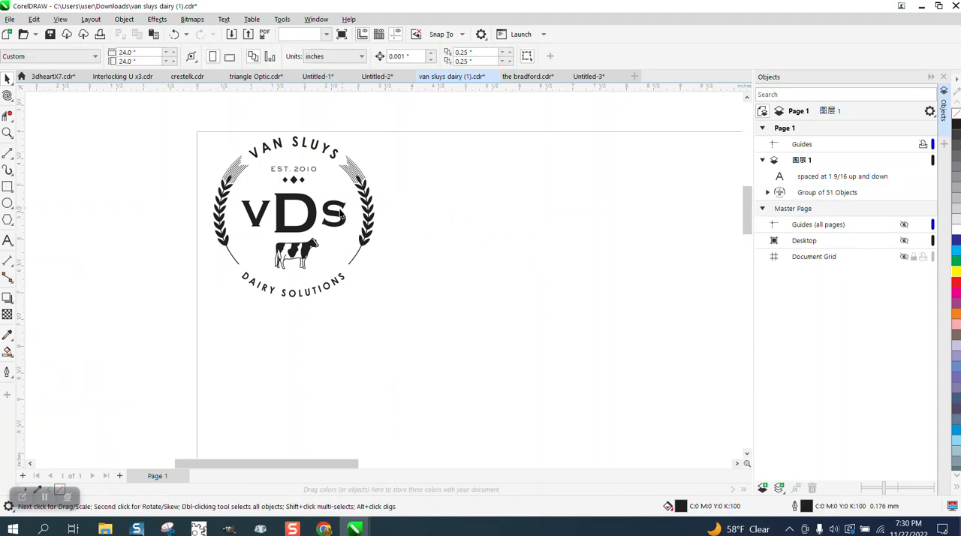
Nudge the remaining logo to about X 1.69", Y -5.64" in the page corner and close the Objects docker
{"action": "left_click_drag", "start_coordinate": [343, 213], "coordinate": [337, 216]}
{"action": "left_click", "coordinate": [944, 75]}
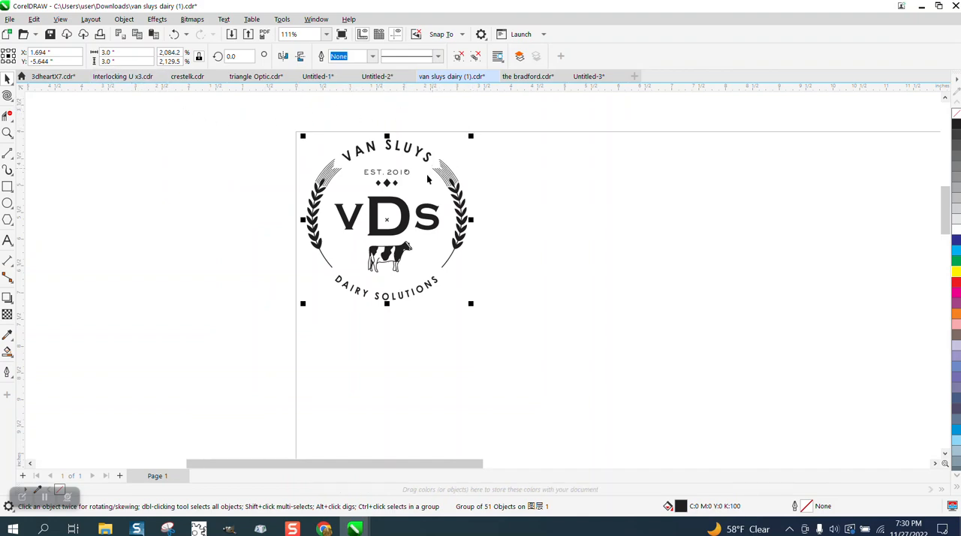
{"action": "left_click", "coordinate": [552, 169]}
{"action": "scroll", "coordinate": [552, 171], "scroll_direction": "down", "scroll_amount": 4}
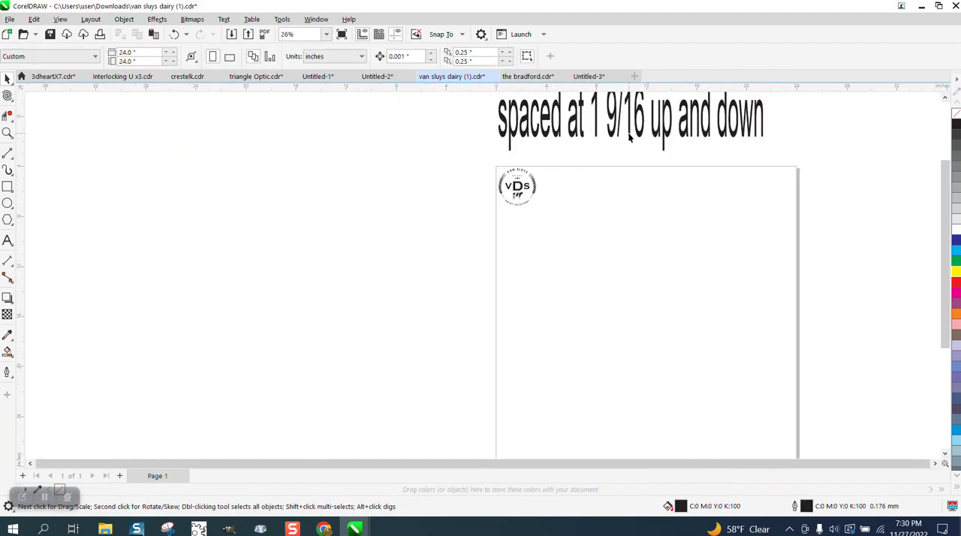
{"action": "left_click_drag", "start_coordinate": [944, 229], "coordinate": [945, 173]}
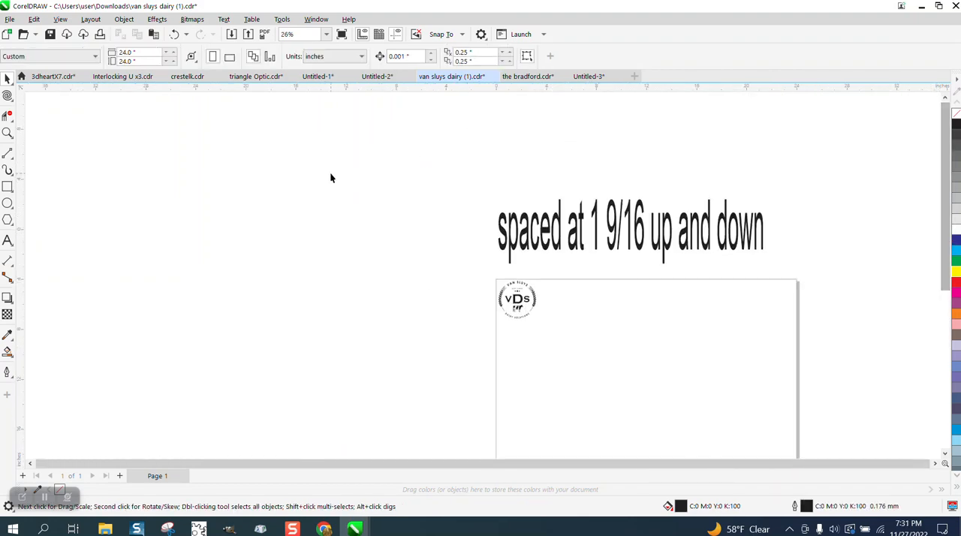
Set the duplicate distance to 0 inches both horizontally and vertically
{"action": "double_click", "coordinate": [474, 53]}
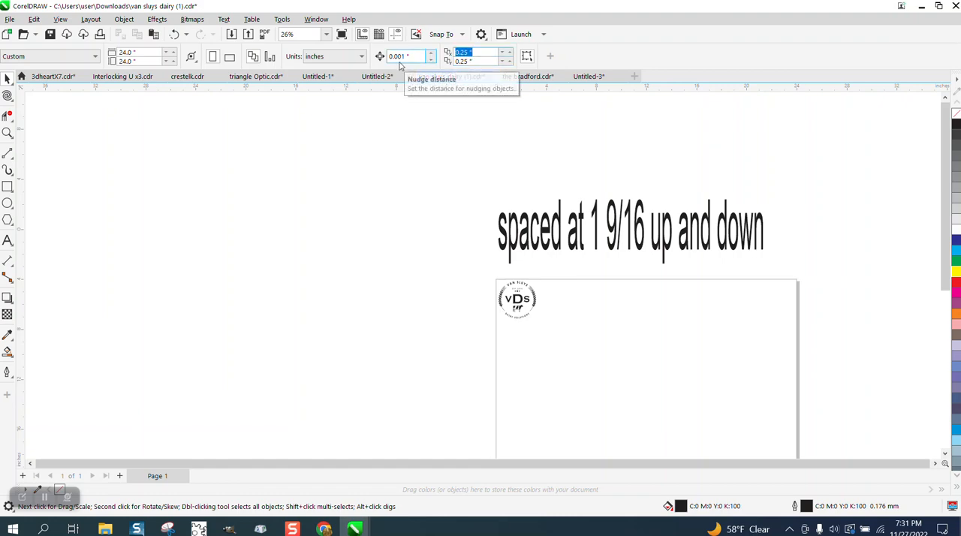
{"action": "type", "text": "0"}
{"action": "key", "text": "Tab"}
{"action": "type", "text": "0"}
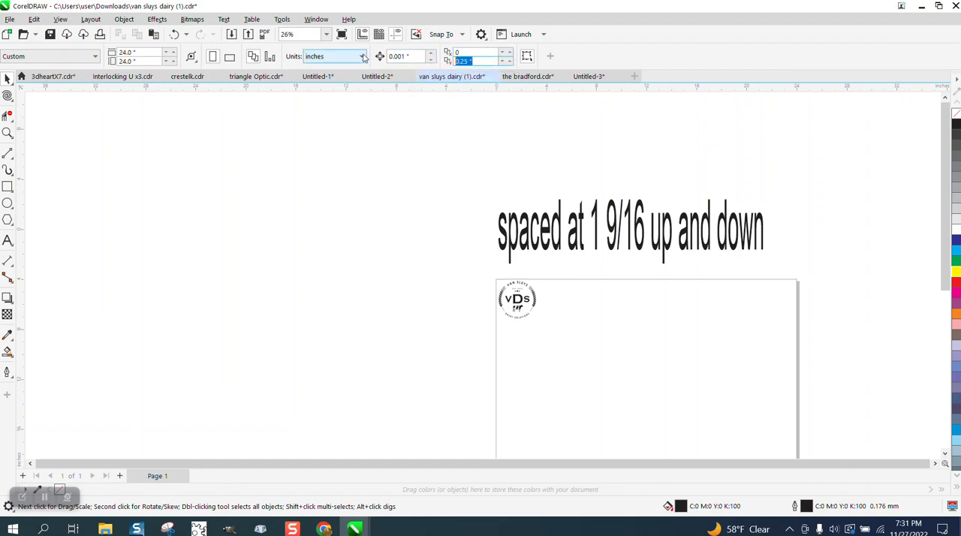
{"action": "key", "text": "Return"}
Set the nudge distance to 4.562 inches
{"action": "double_click", "coordinate": [391, 57]}
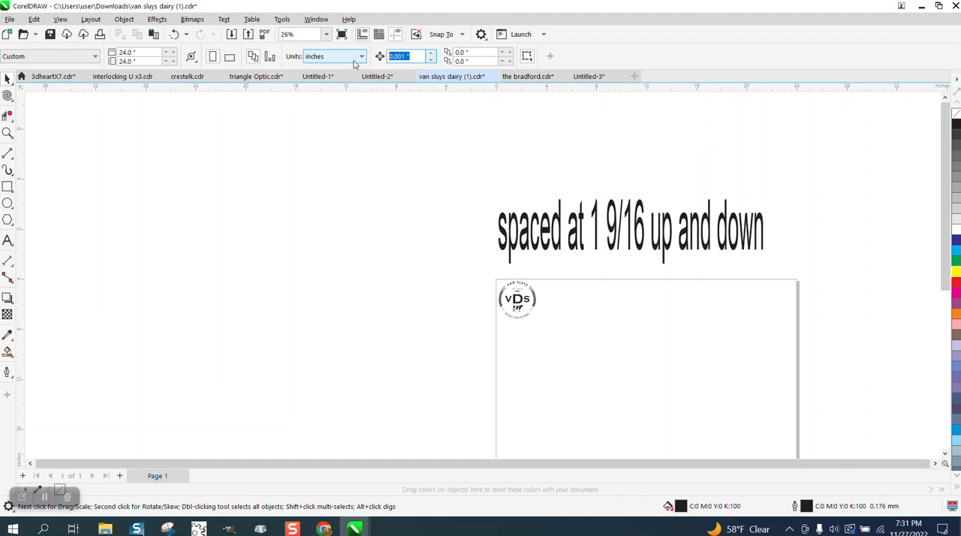
{"action": "type", "text": "4"}
{"action": "type", "text": "9/16"}
{"action": "key", "text": "Return"}
Duplicate the corner logo four times across the page at the nudge distance to form a row of five
{"action": "left_click", "coordinate": [521, 300]}
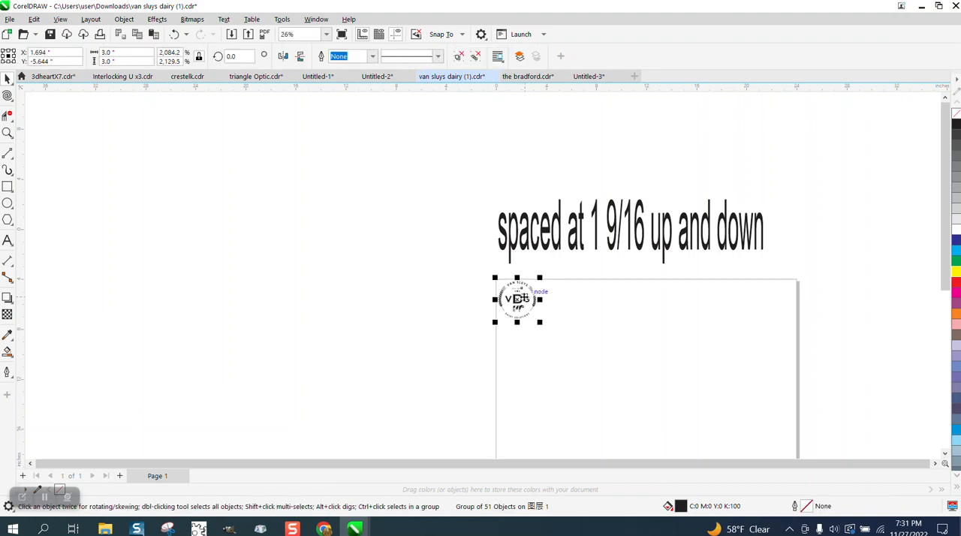
{"action": "key", "text": "ctrl+d"}
{"action": "key", "text": "ctrl+d"}
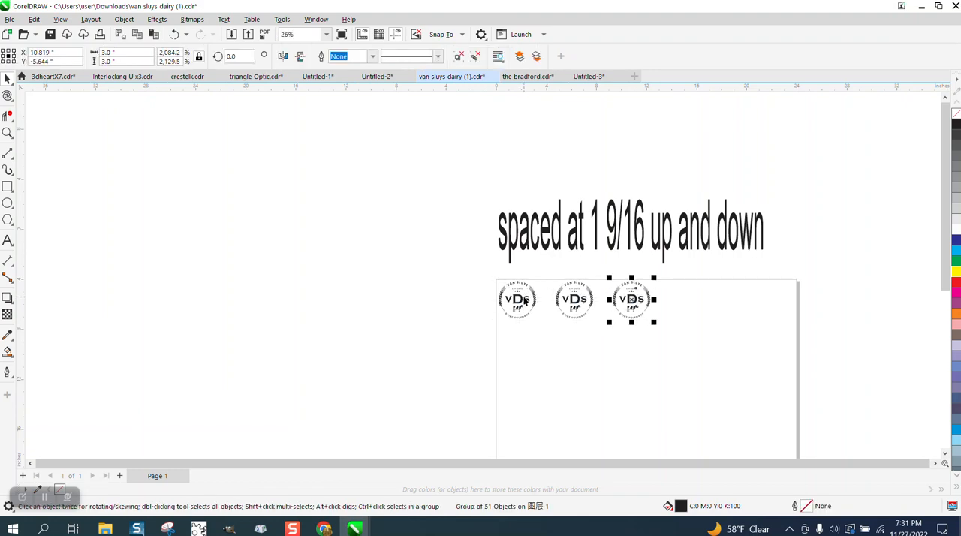
{"action": "key", "text": "ctrl+d"}
{"action": "key", "text": "ctrl+d"}
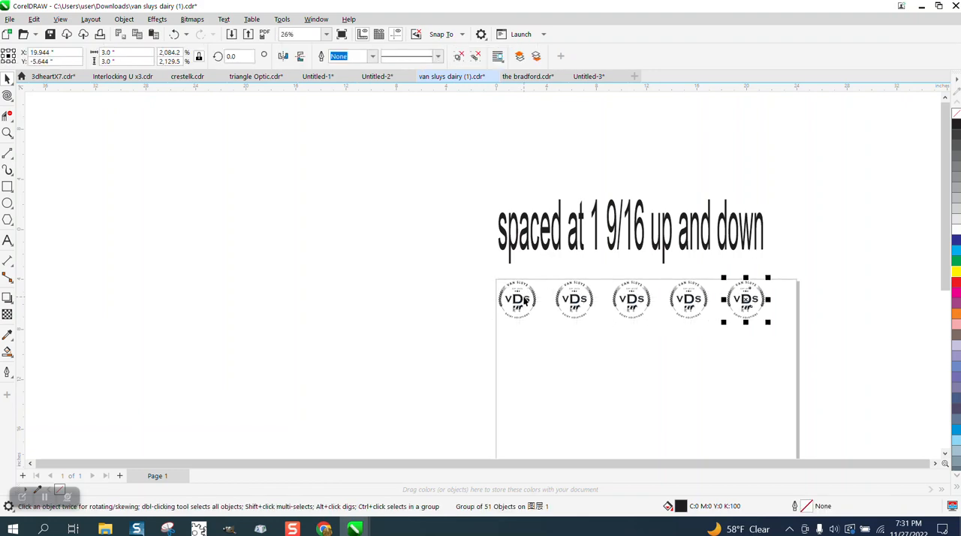
Select the five-logo row and duplicate it four times downward at the nudge distance to fill the page
{"action": "left_click_drag", "start_coordinate": [461, 268], "coordinate": [776, 330]}
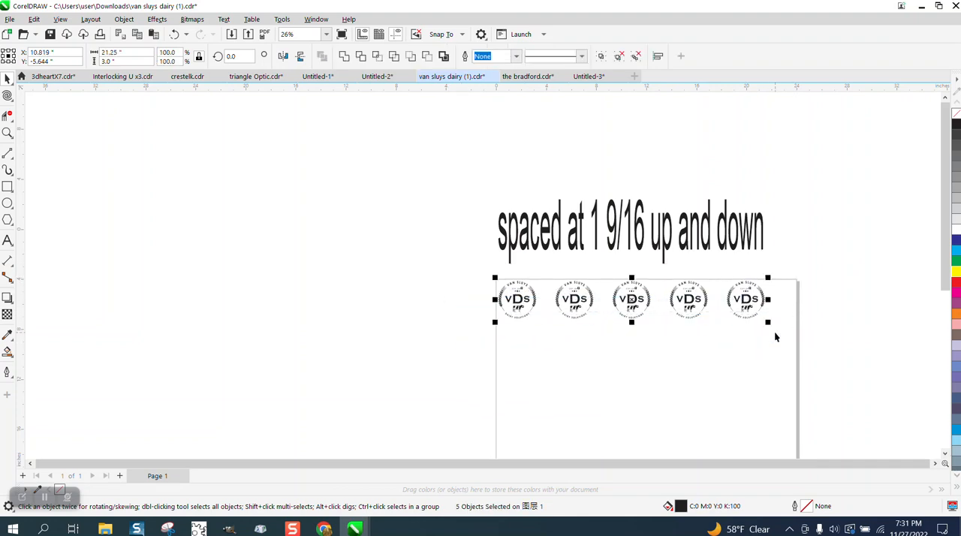
{"action": "key", "text": "ctrl+d"}
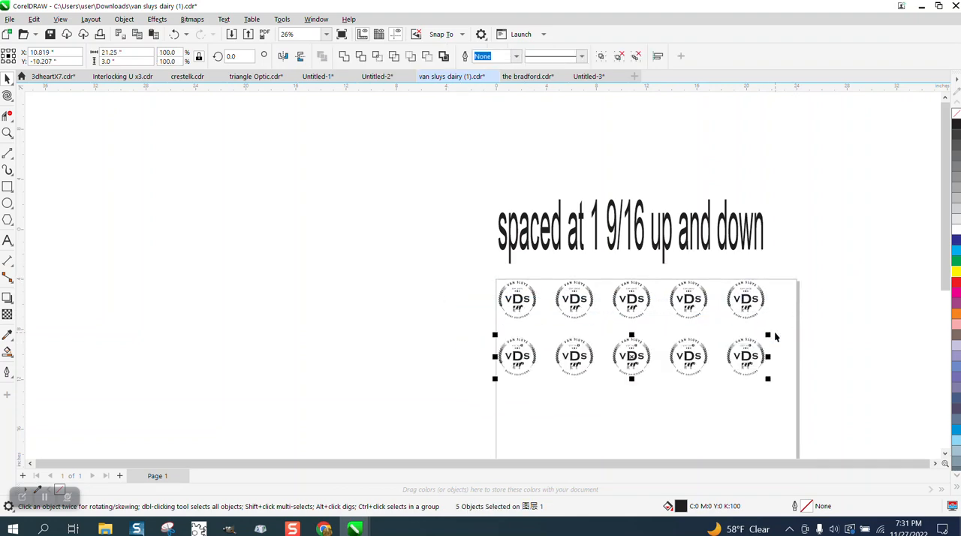
{"action": "key", "text": "ctrl+d"}
{"action": "scroll", "coordinate": [754, 317], "scroll_direction": "down", "scroll_amount": 1}
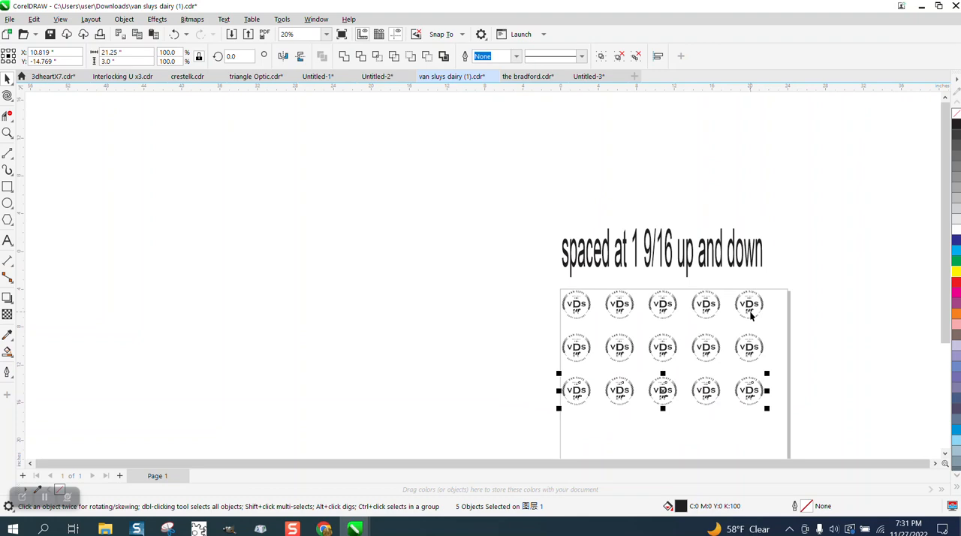
{"action": "key", "text": "ctrl+d"}
{"action": "scroll", "coordinate": [751, 304], "scroll_direction": "down", "scroll_amount": 1}
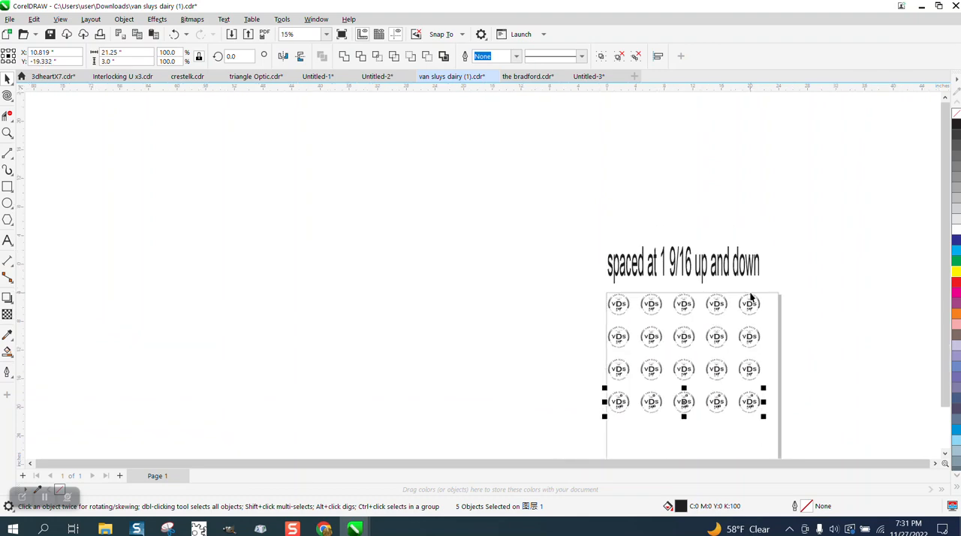
{"action": "key", "text": "ctrl+d"}
{"action": "scroll", "coordinate": [722, 294], "scroll_direction": "down", "scroll_amount": 1}
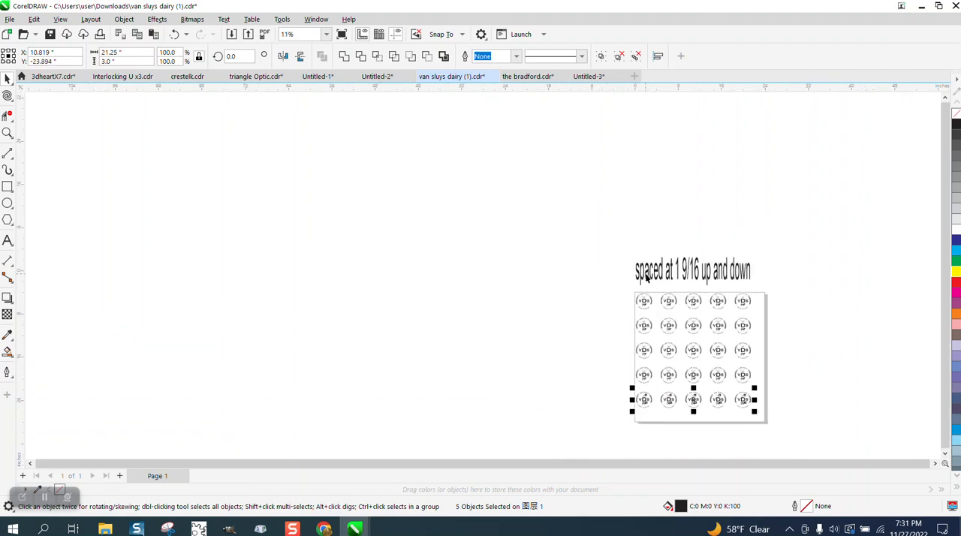
Delete every logo on the page except the original one in the upper-left corner
{"action": "left_click_drag", "start_coordinate": [660, 289], "coordinate": [800, 431]}
{"action": "key", "text": "Delete"}
{"action": "left_click_drag", "start_coordinate": [632, 312], "coordinate": [720, 428]}
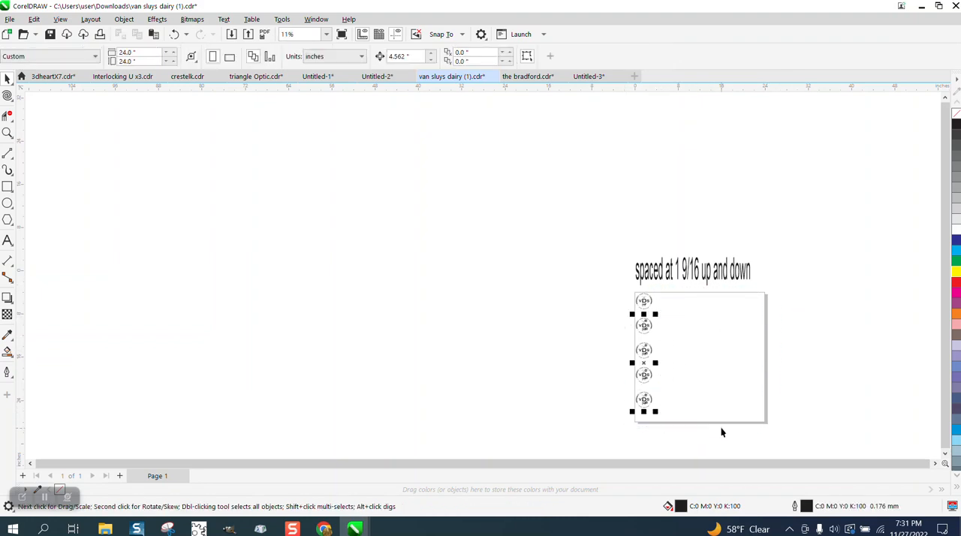
{"action": "key", "text": "Delete"}
Open the Transform docker with its Position settings
{"action": "left_click", "coordinate": [6, 133]}
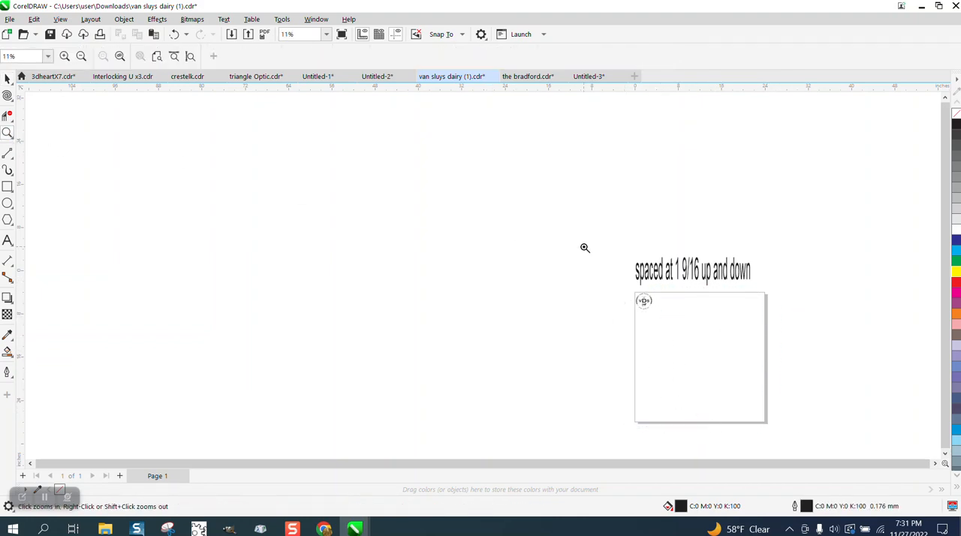
{"action": "left_click_drag", "start_coordinate": [594, 257], "coordinate": [856, 362]}
{"action": "left_click", "coordinate": [7, 78]}
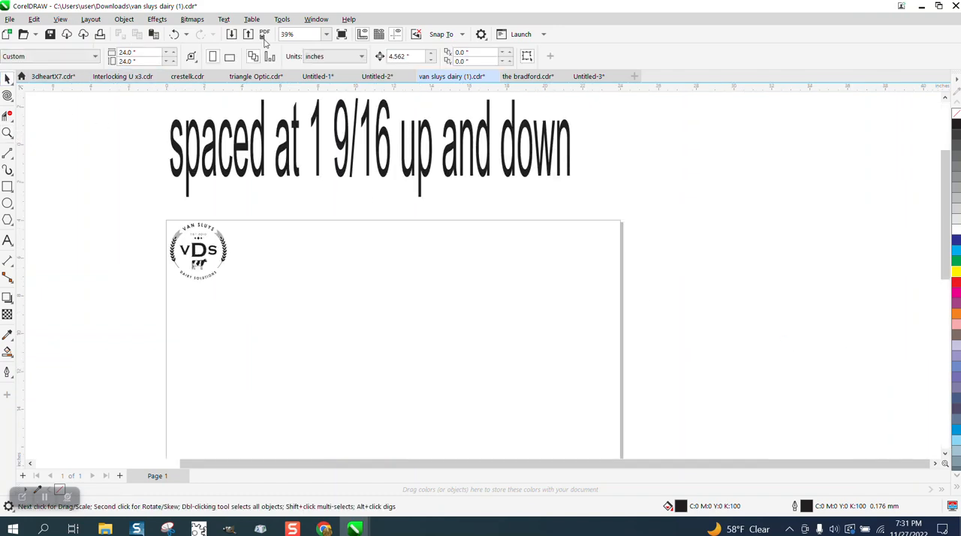
{"action": "left_click", "coordinate": [316, 20]}
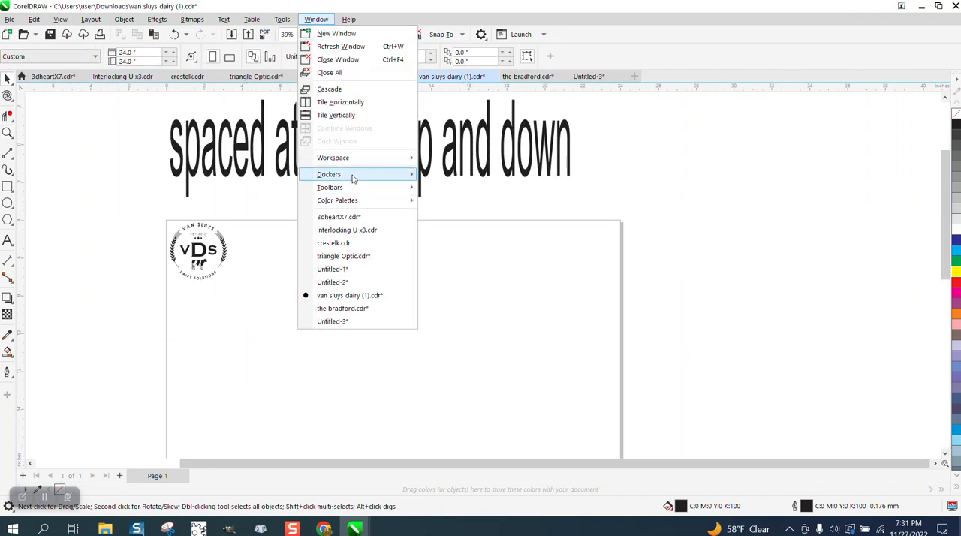
{"action": "mouse_move", "coordinate": [354, 177]}
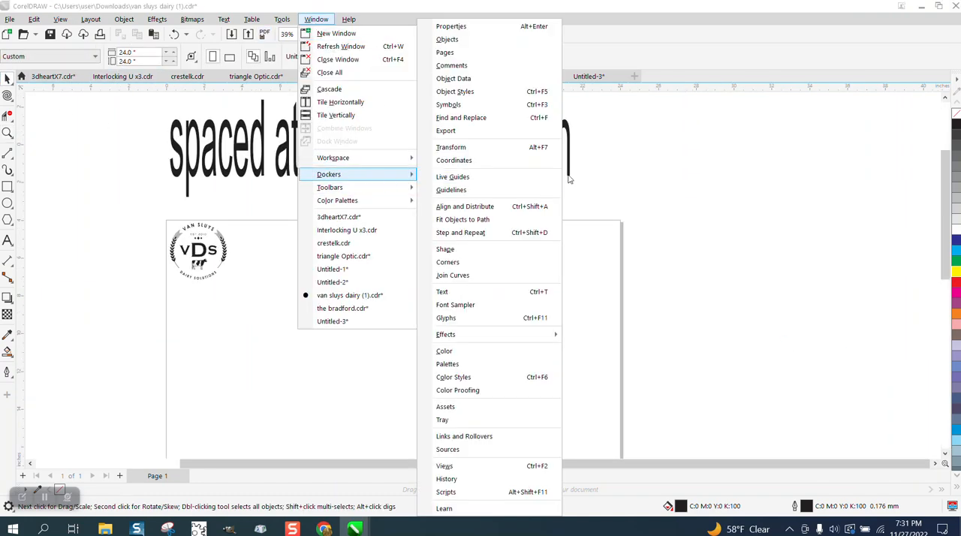
{"action": "left_click", "coordinate": [451, 147]}
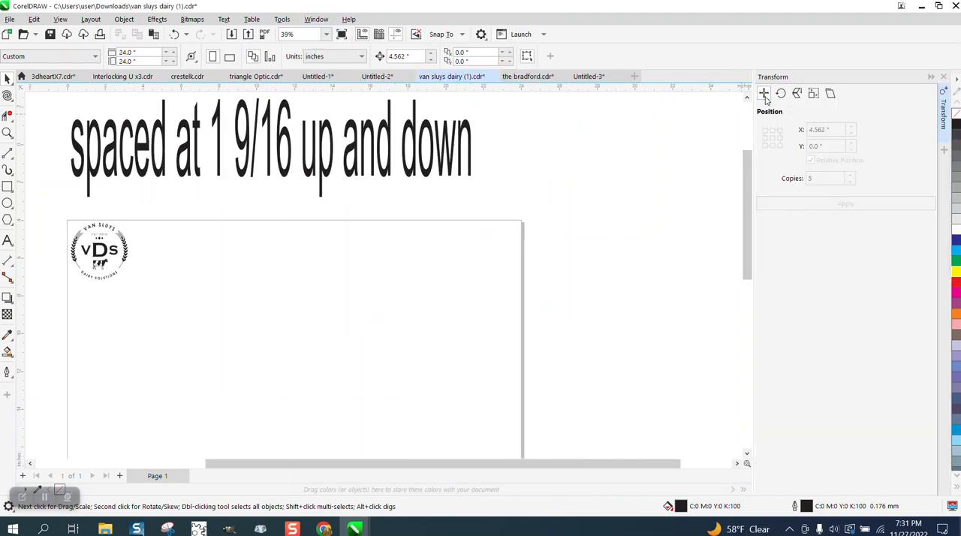
Repeat the corner logo at a relative X offset of 3+1 9/16 inches, undoing a trial of 5 copies and applying 4 instead
{"action": "left_click", "coordinate": [113, 255]}
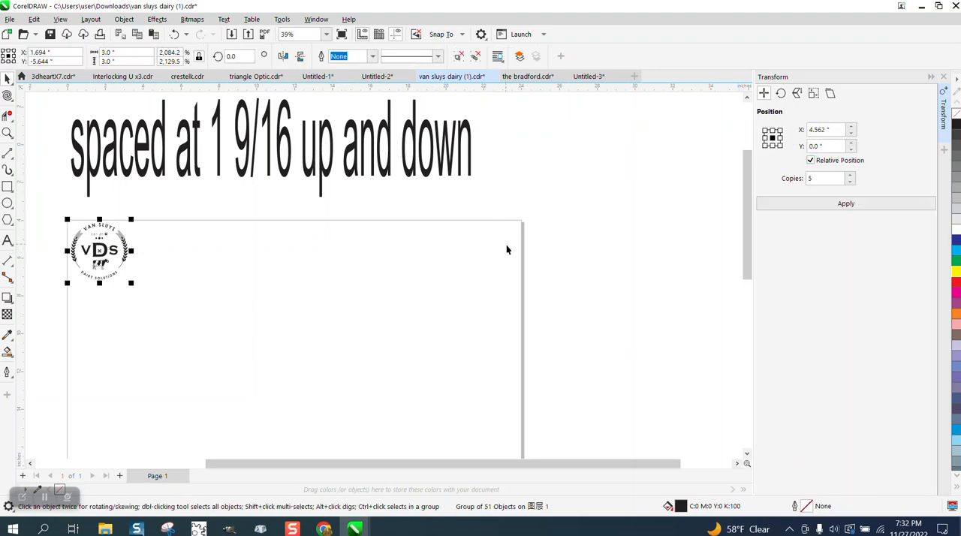
{"action": "left_click", "coordinate": [833, 129]}
{"action": "type", "text": "3+1 9/16"}
{"action": "left_click", "coordinate": [822, 207]}
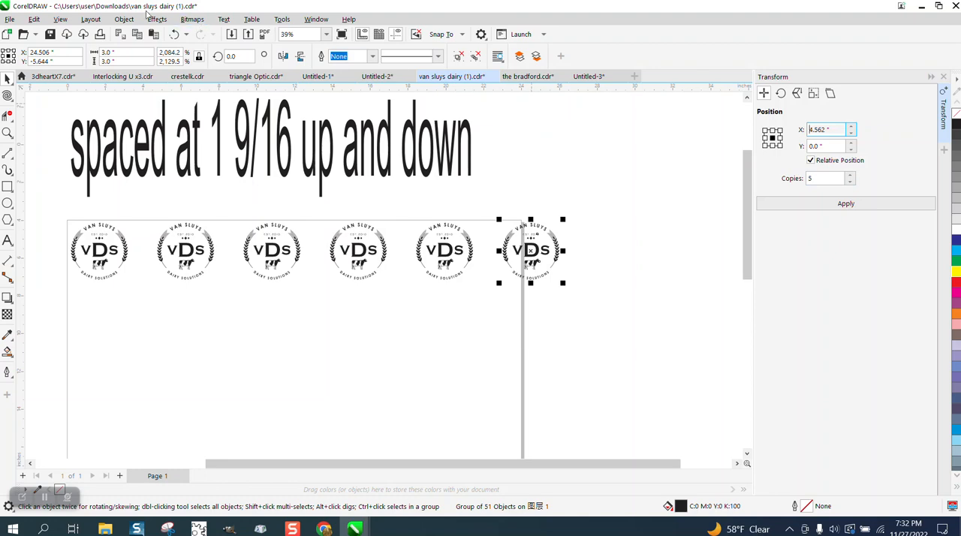
{"action": "left_click", "coordinate": [173, 34]}
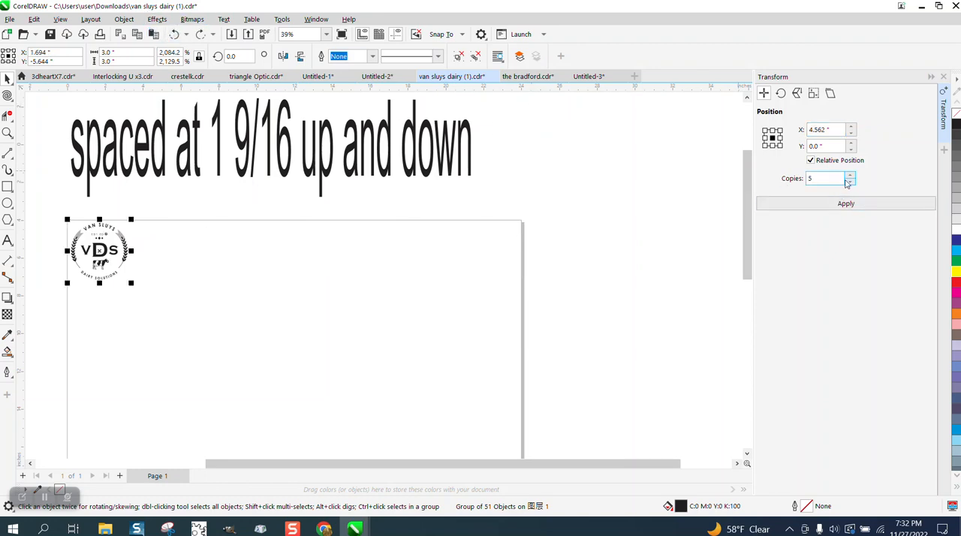
{"action": "left_click", "coordinate": [850, 182]}
{"action": "left_click", "coordinate": [852, 206]}
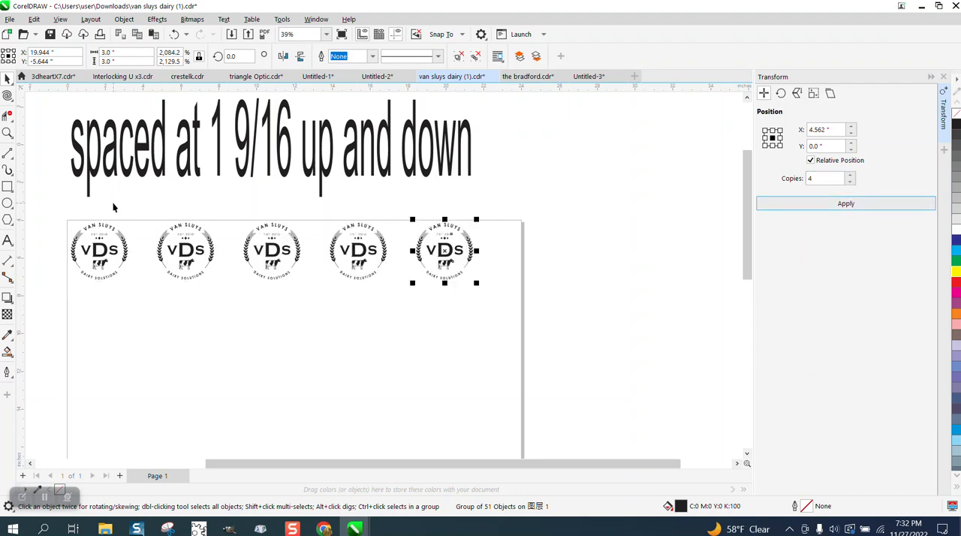
Select the row of five logos, copy the X offset of 4.562 inches into Y, and set X to 0
{"action": "left_click_drag", "start_coordinate": [50, 202], "coordinate": [83, 248]}
{"action": "left_click_drag", "start_coordinate": [539, 303], "coordinate": [539, 303]}
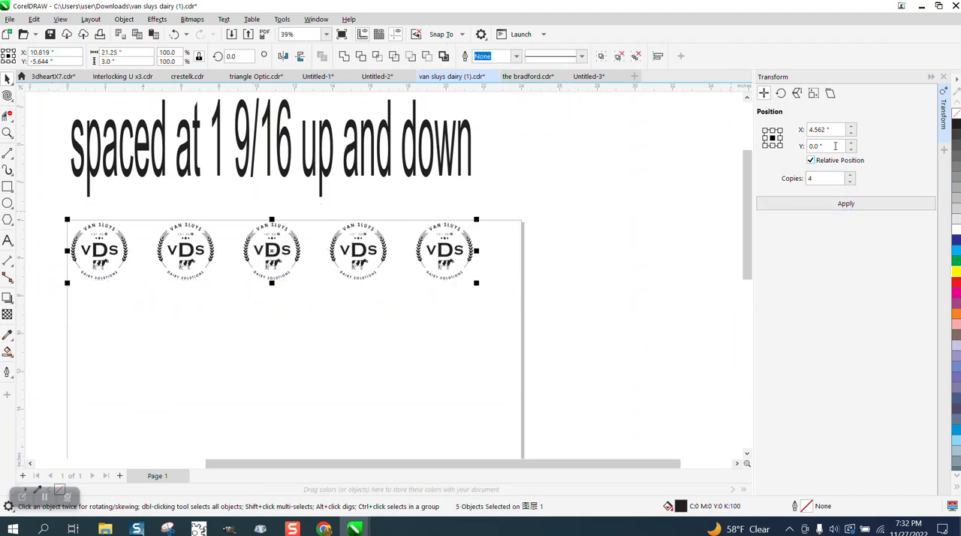
{"action": "left_click_drag", "start_coordinate": [830, 130], "coordinate": [798, 133]}
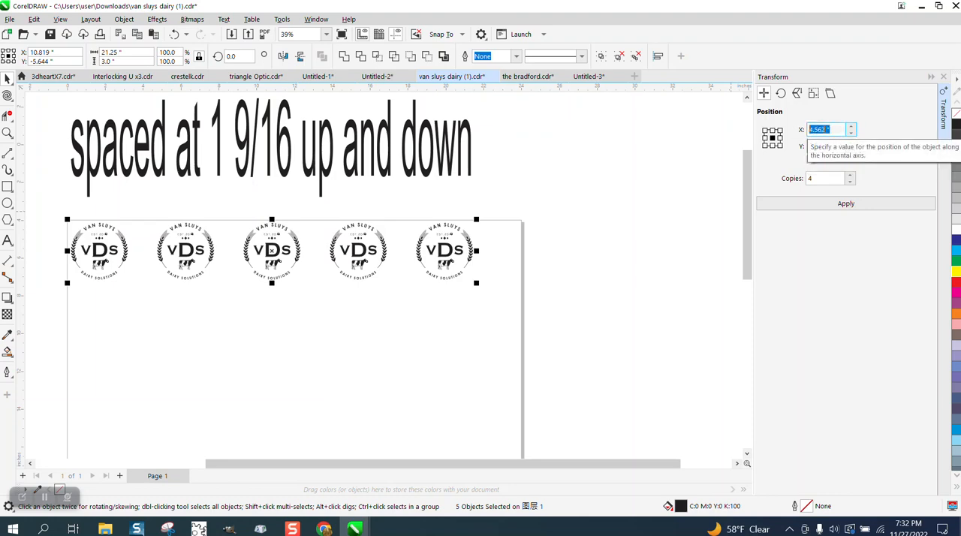
{"action": "right_click", "coordinate": [818, 130]}
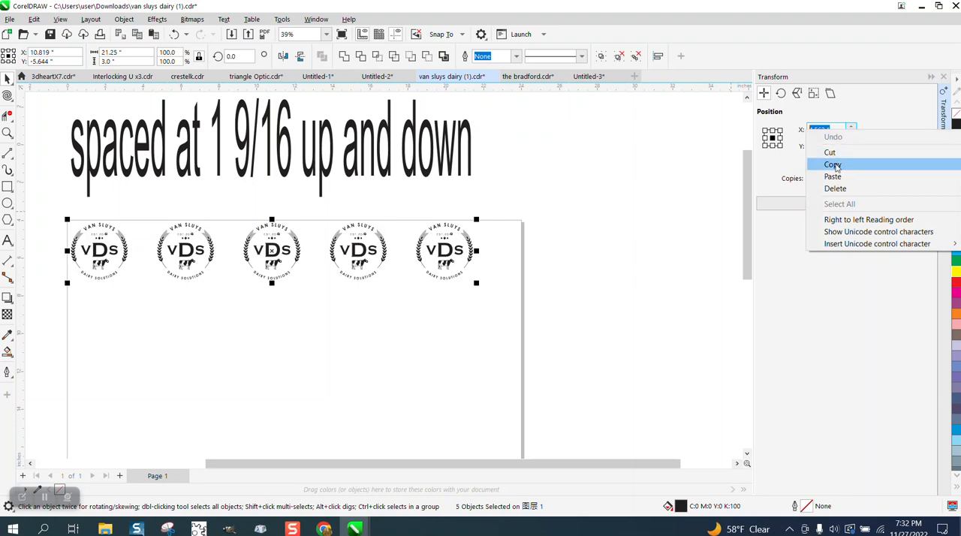
{"action": "left_click", "coordinate": [832, 166]}
{"action": "left_click_drag", "start_coordinate": [833, 146], "coordinate": [788, 150]}
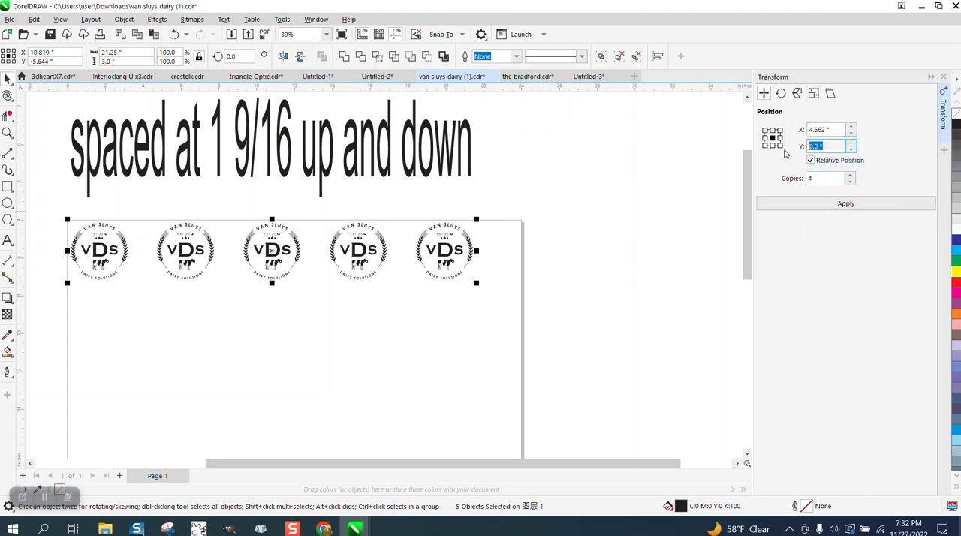
{"action": "key", "text": "BackSpace"}
{"action": "right_click", "coordinate": [812, 147]}
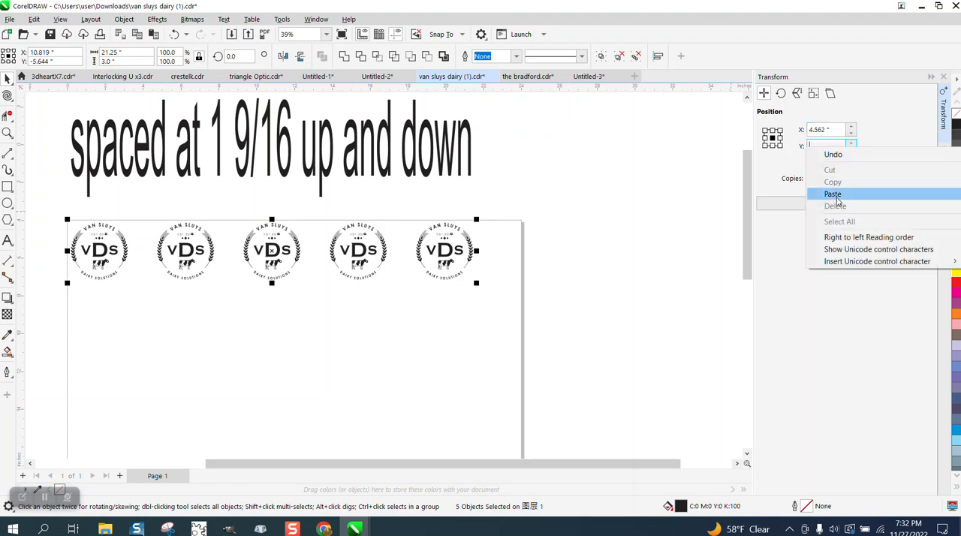
{"action": "left_click", "coordinate": [839, 202]}
{"action": "left_click", "coordinate": [835, 130]}
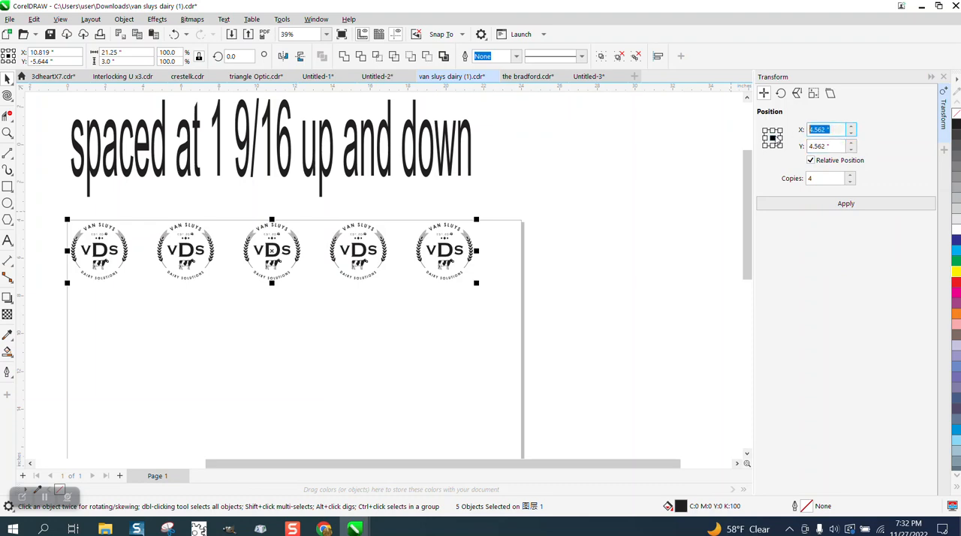
{"action": "type", "text": "0"}
Try repeating the row vertically with 4 copies at the positive Y offset and undo it
{"action": "left_click", "coordinate": [841, 210]}
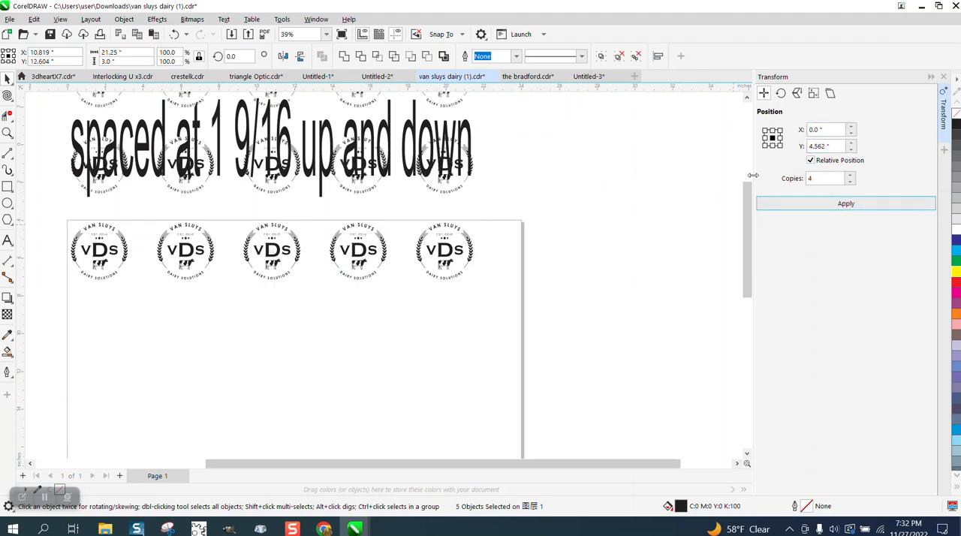
{"action": "left_click", "coordinate": [172, 35]}
Nudge the logo row down to the lower part of the page and repeat it upward with 4 copies at 4.562-inch offset
{"action": "scroll", "coordinate": [424, 211], "scroll_direction": "down", "scroll_amount": 1}
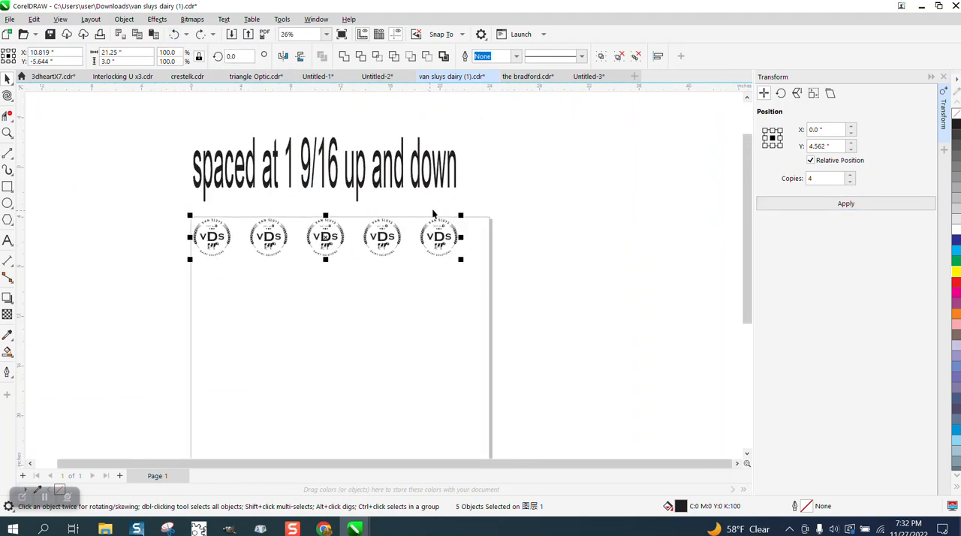
{"action": "scroll", "coordinate": [478, 217], "scroll_direction": "down", "scroll_amount": 1}
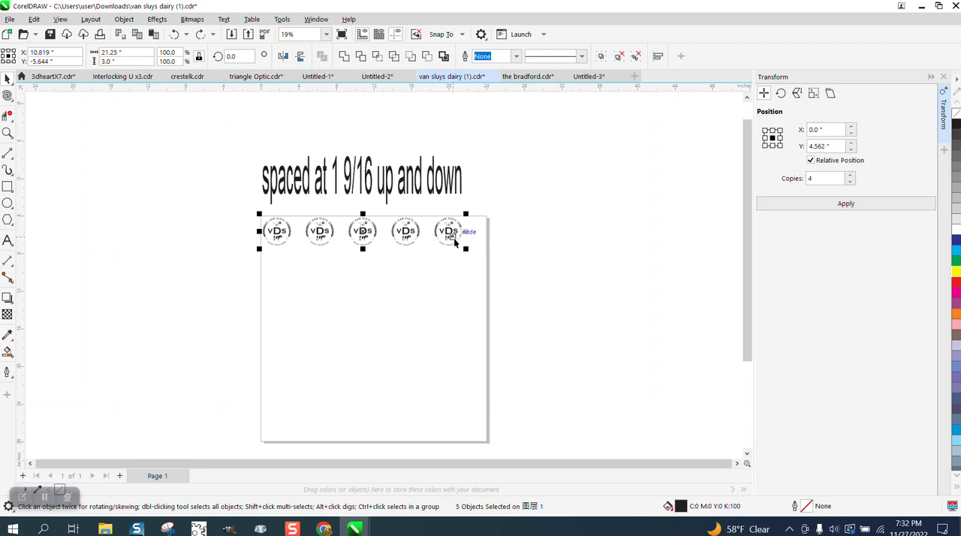
{"action": "key", "text": "Down"}
{"action": "key", "text": "Down"}
{"action": "key", "text": "Down"}
{"action": "key", "text": "Down"}
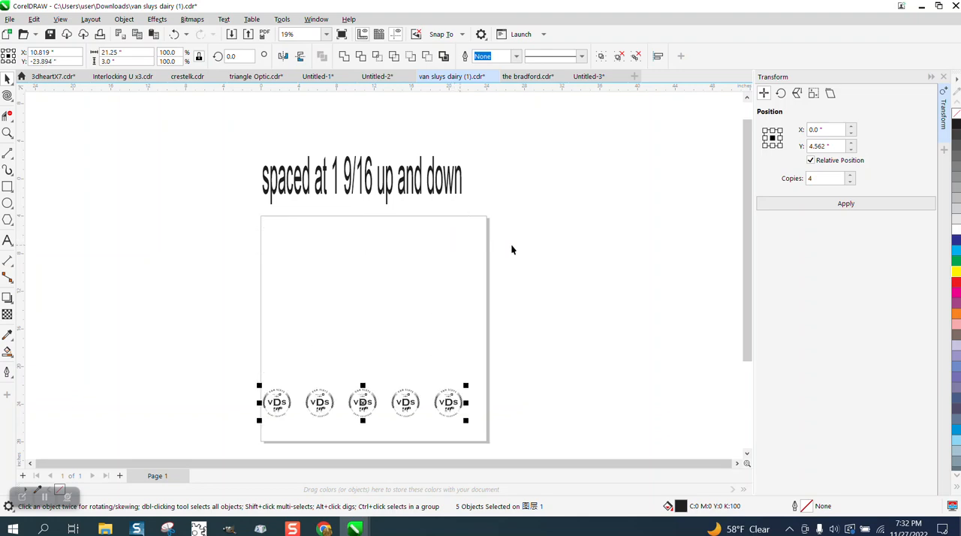
{"action": "left_click", "coordinate": [843, 206]}
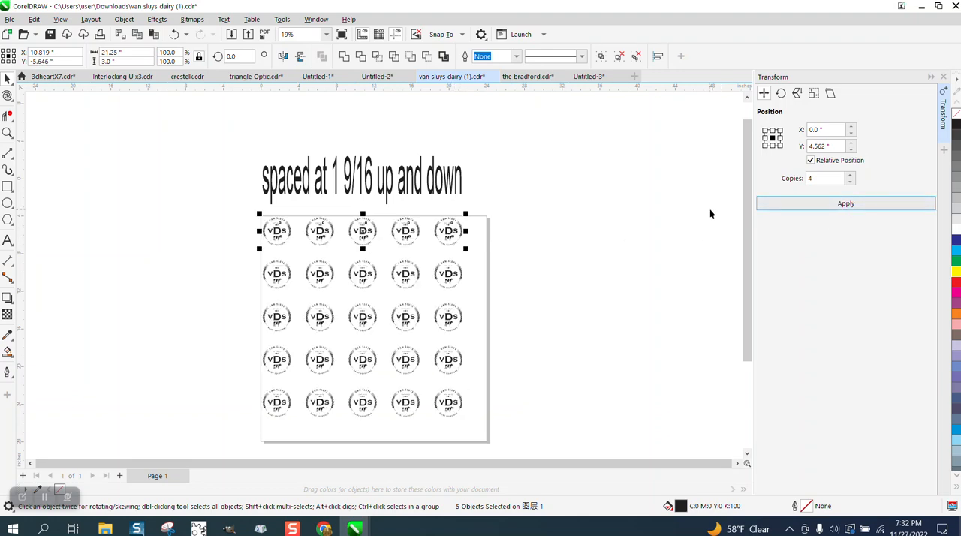
{"action": "left_click", "coordinate": [772, 138]}
Delete the "spaced at 1 9/16 up and down" note above the page
{"action": "left_click", "coordinate": [8, 133]}
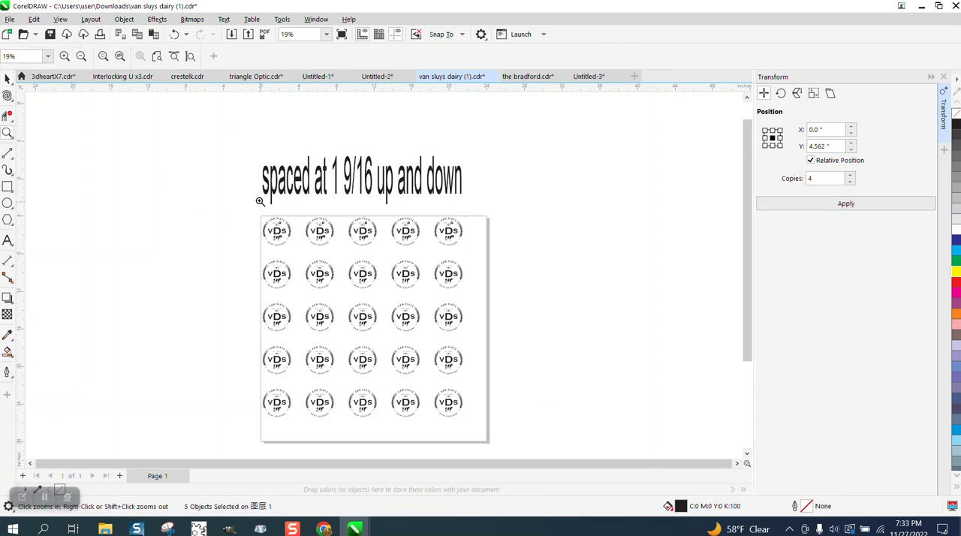
{"action": "scroll", "coordinate": [593, 466], "scroll_direction": "up", "scroll_amount": 1}
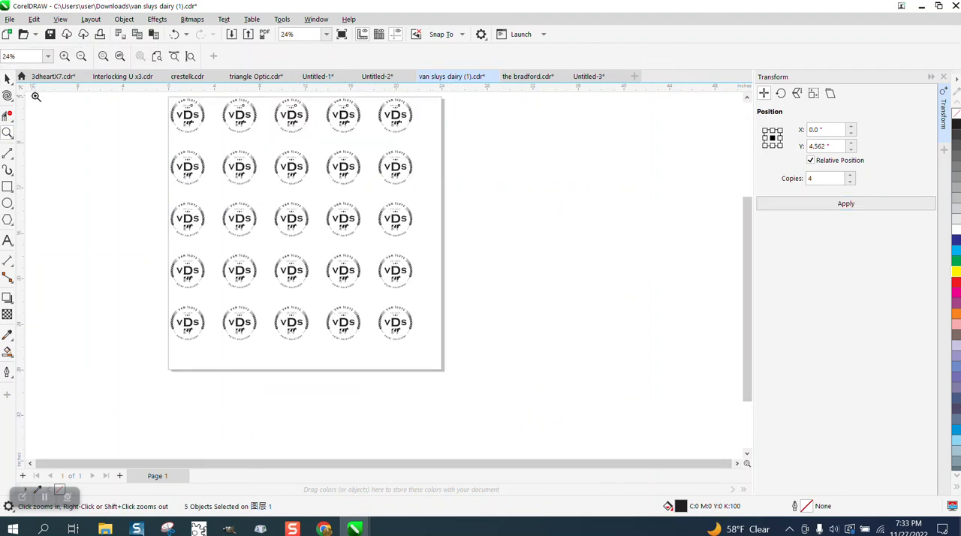
{"action": "left_click", "coordinate": [8, 79]}
{"action": "scroll", "coordinate": [525, 277], "scroll_direction": "down", "scroll_amount": 1}
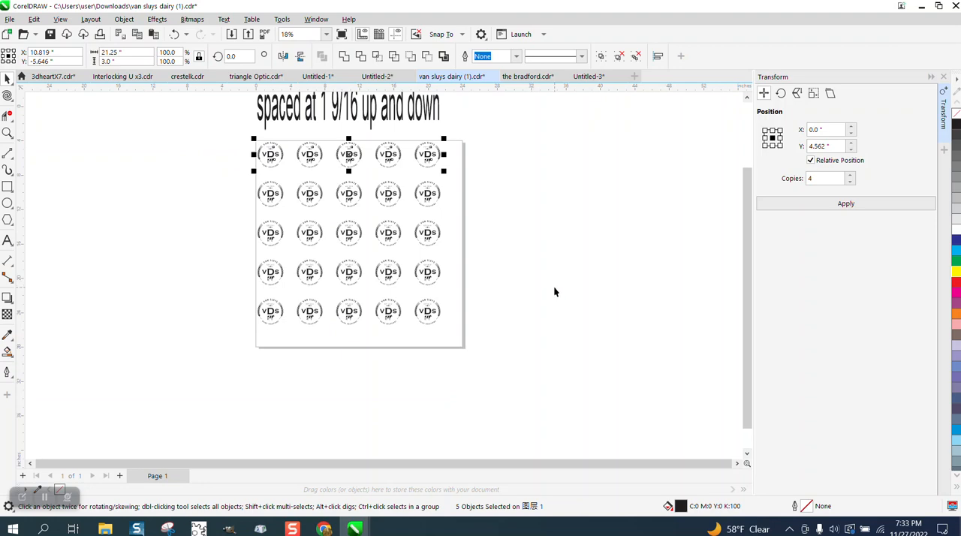
{"action": "scroll", "coordinate": [553, 291], "scroll_direction": "down", "scroll_amount": 1}
{"action": "left_click", "coordinate": [460, 152]}
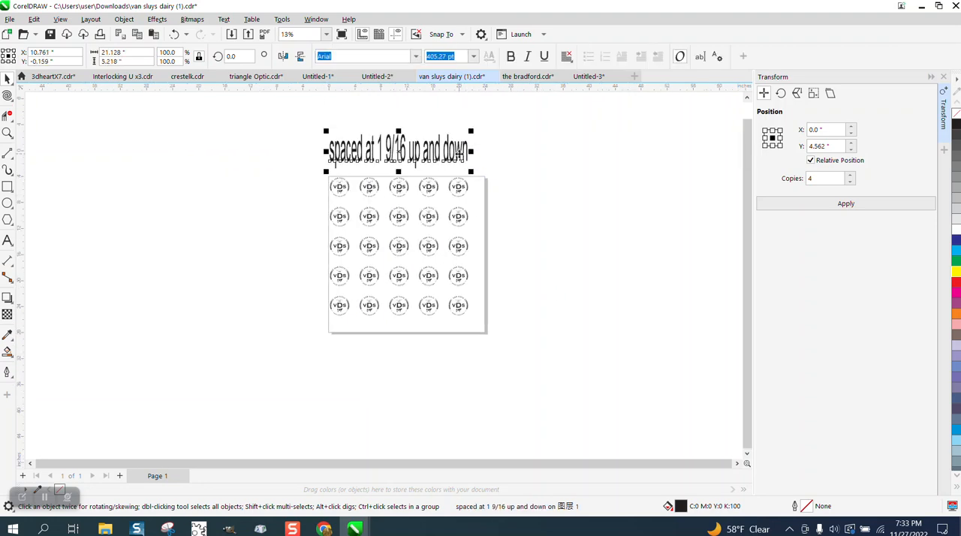
{"action": "key", "text": "Delete"}
Examine the logos in the page's upper-left corner up close
{"action": "left_click", "coordinate": [8, 133]}
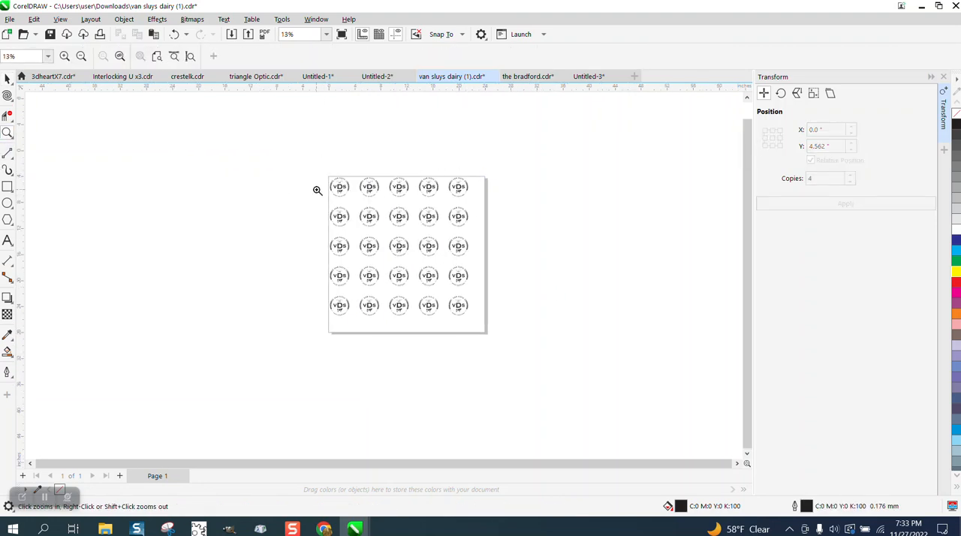
{"action": "left_click_drag", "start_coordinate": [333, 181], "coordinate": [365, 198]}
{"action": "scroll", "coordinate": [327, 222], "scroll_direction": "down", "scroll_amount": 1}
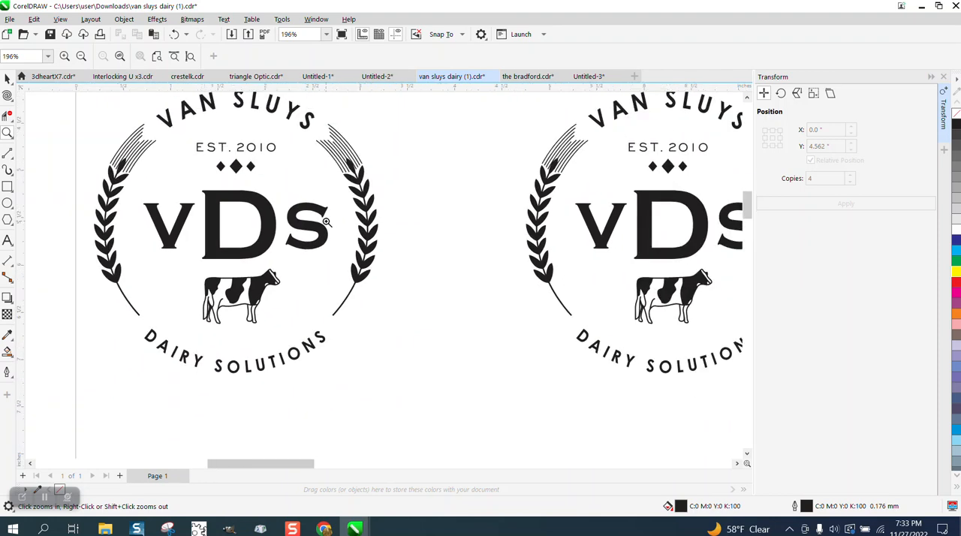
{"action": "scroll", "coordinate": [328, 222], "scroll_direction": "down", "scroll_amount": 1}
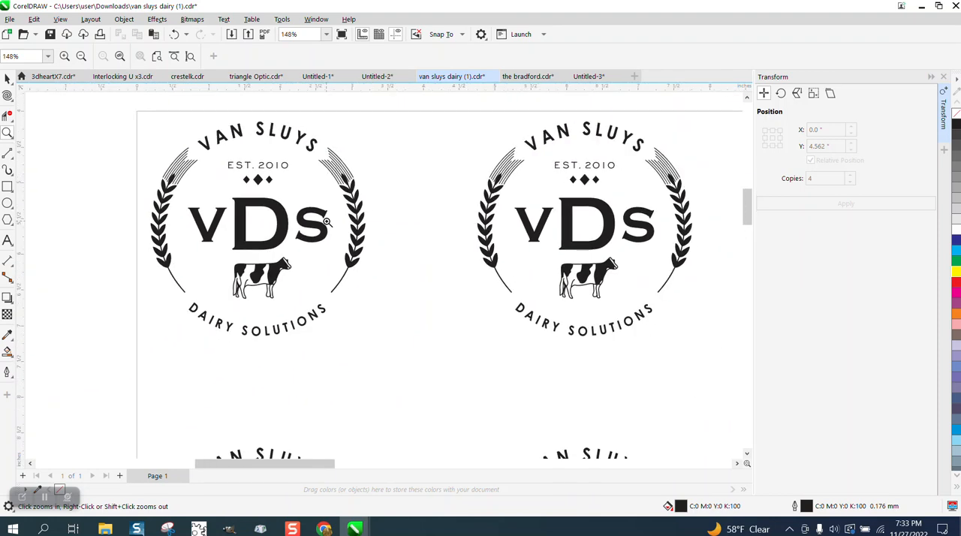